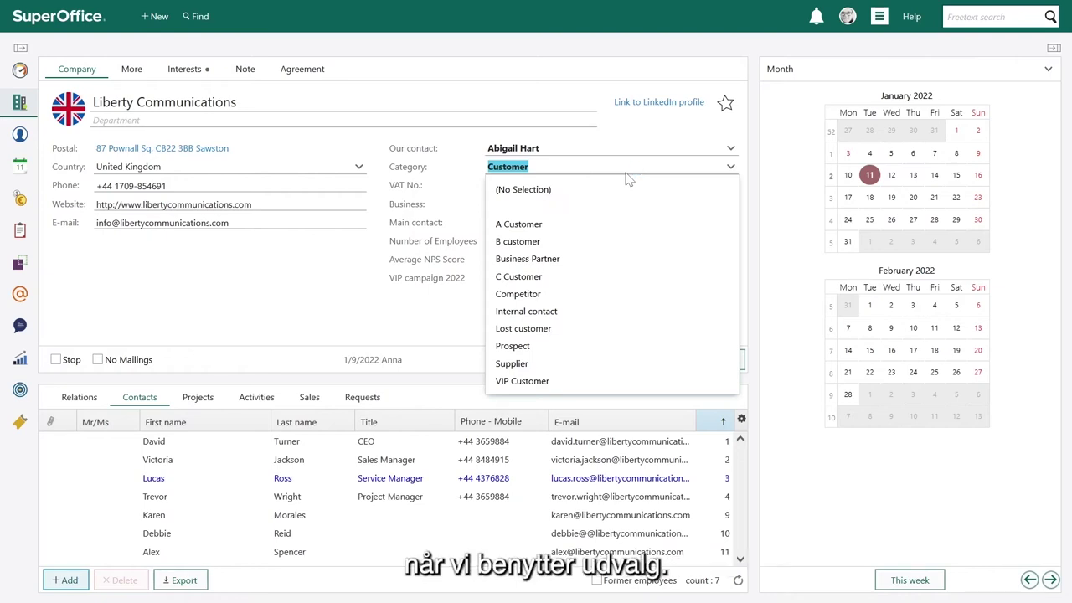
Step: Review the available Business options on the Liberty Communications company card without changing the current selection
{"action": "left_click", "coordinate": [378, 261]}
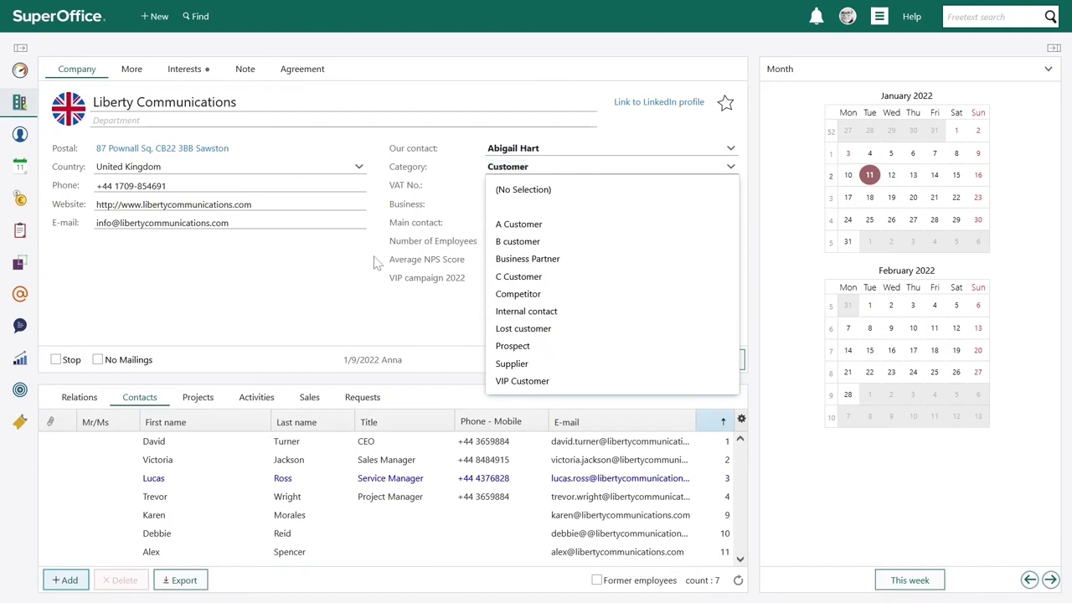
{"action": "left_click", "coordinate": [612, 204]}
{"action": "left_click", "coordinate": [563, 206]}
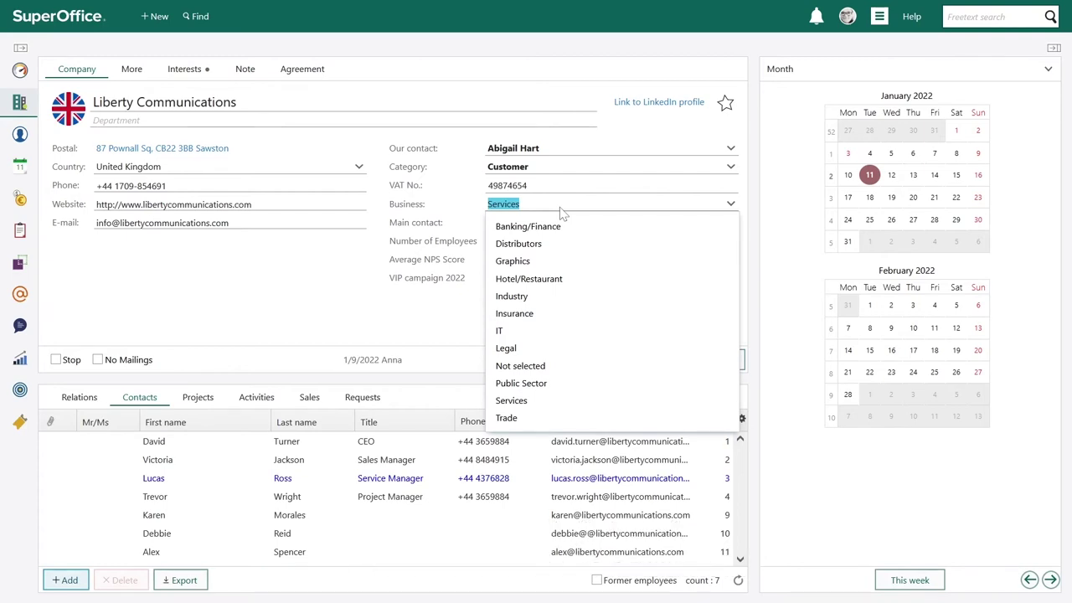
{"action": "left_click", "coordinate": [430, 310]}
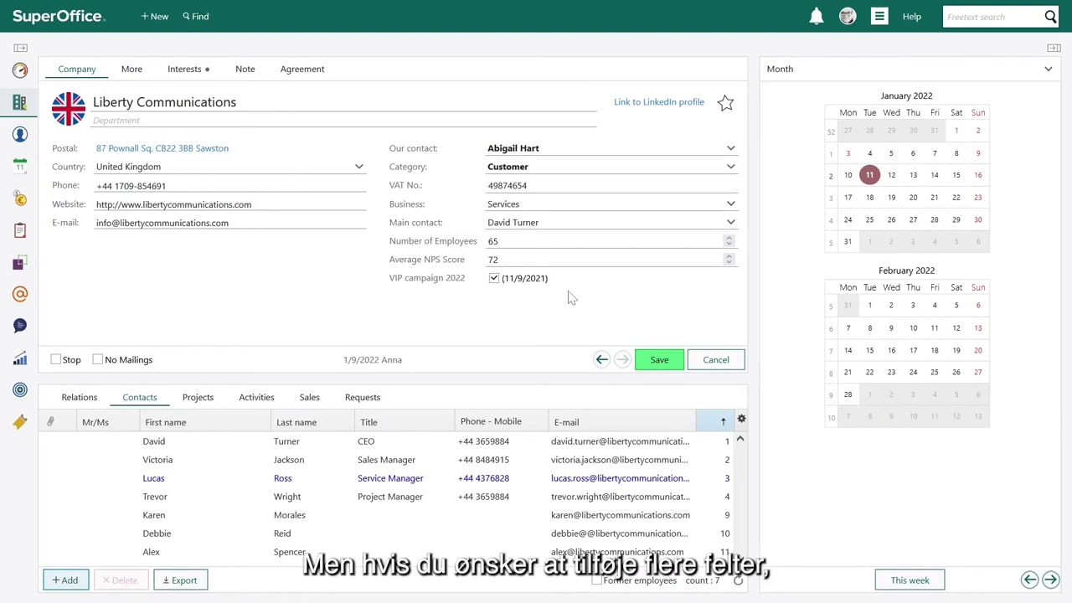
Step: Review the additional custom fields and the interests registered for Liberty Communications
{"action": "left_click", "coordinate": [130, 75]}
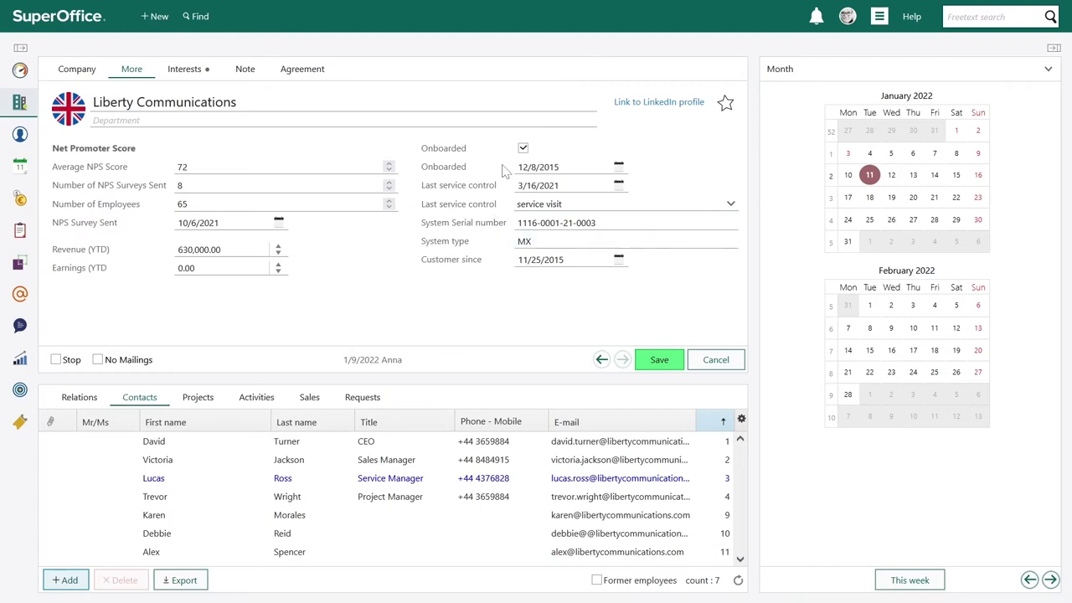
{"action": "left_click", "coordinate": [563, 167]}
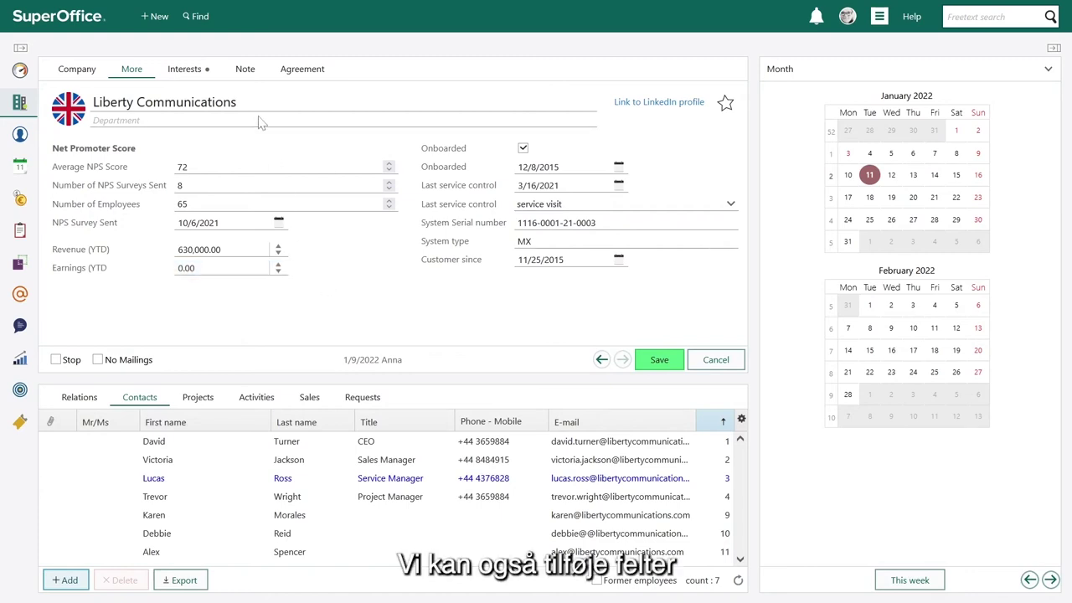
{"action": "left_click", "coordinate": [186, 71]}
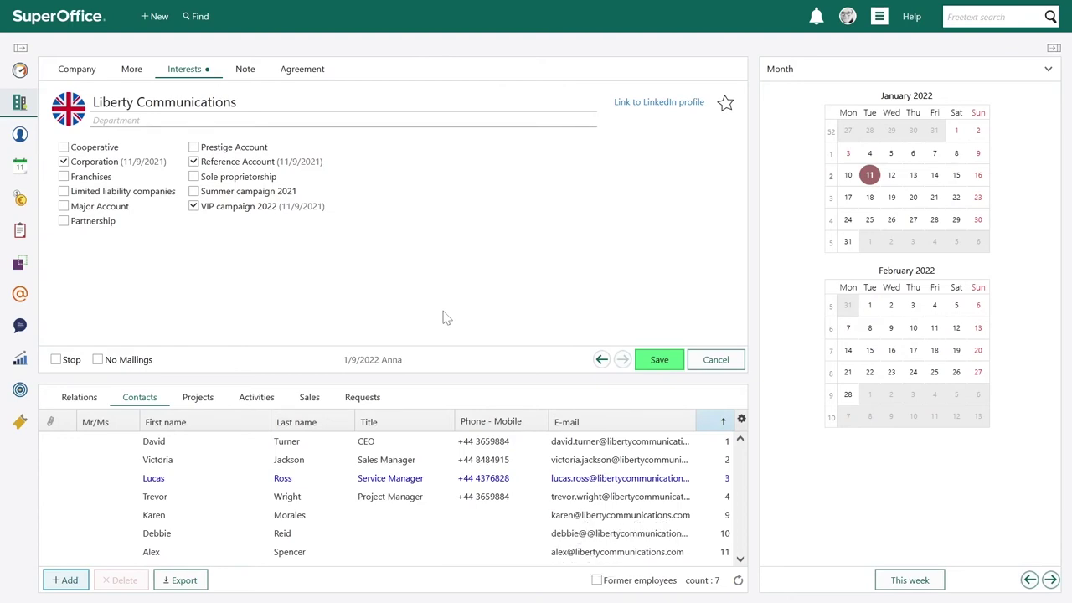
Step: Add the desktop file Support subscription agreement.txt to Liberty Communications' activities as a Signed Contract document
{"action": "left_click", "coordinate": [253, 399]}
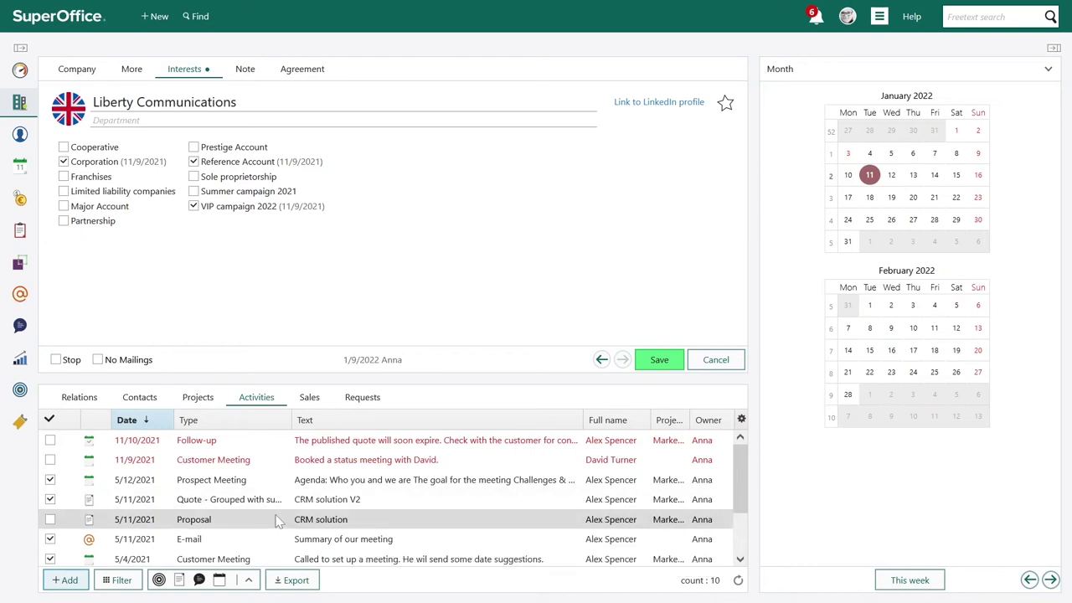
{"action": "left_click", "coordinate": [159, 18]}
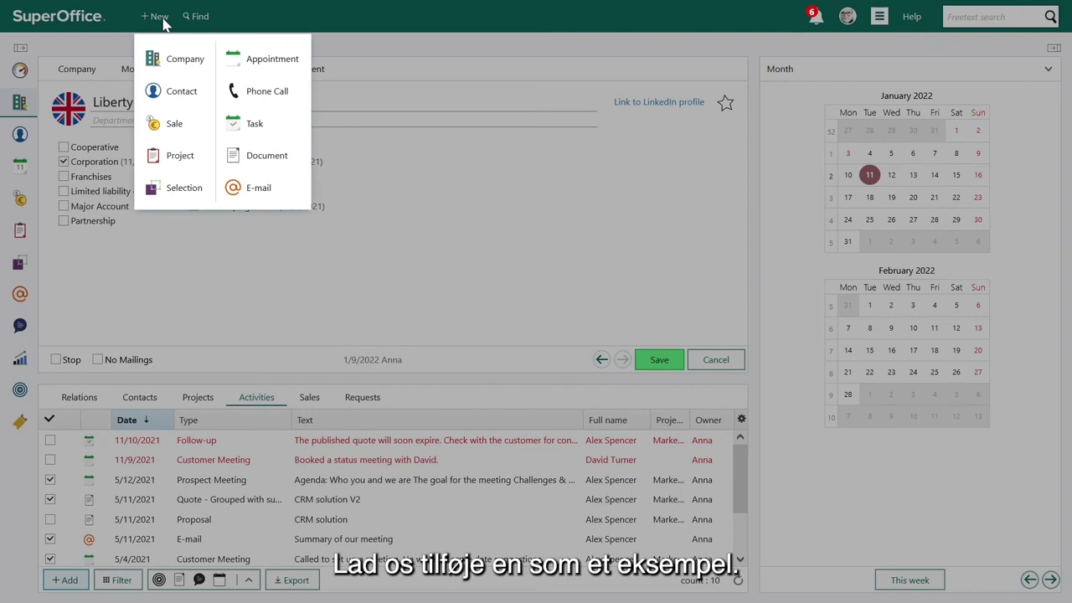
{"action": "left_click", "coordinate": [289, 174]}
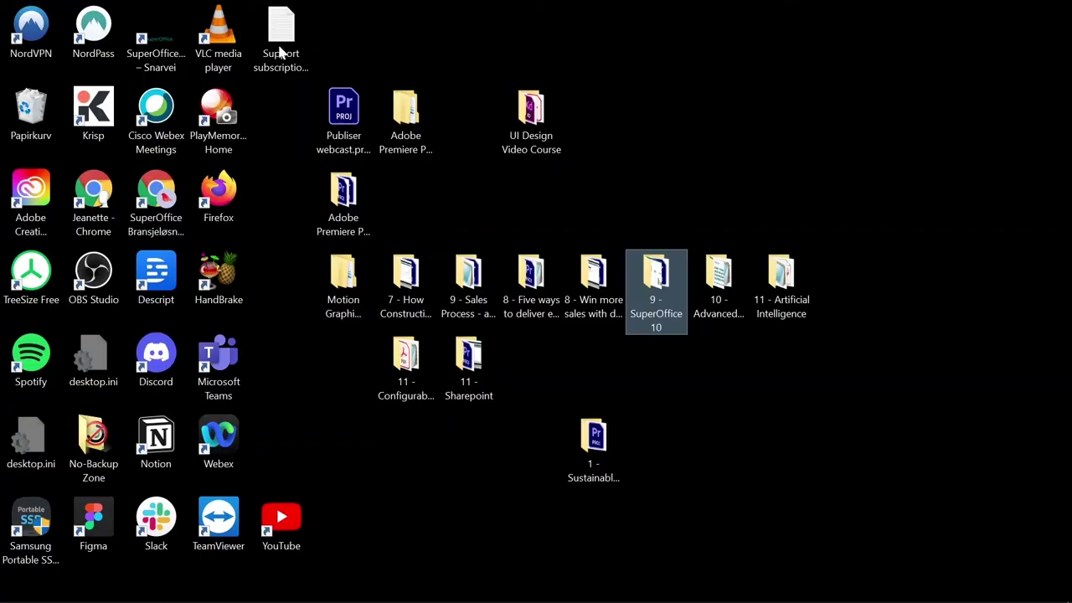
{"action": "left_click", "coordinate": [280, 40]}
{"action": "left_click_drag", "start_coordinate": [281, 40], "coordinate": [315, 321]}
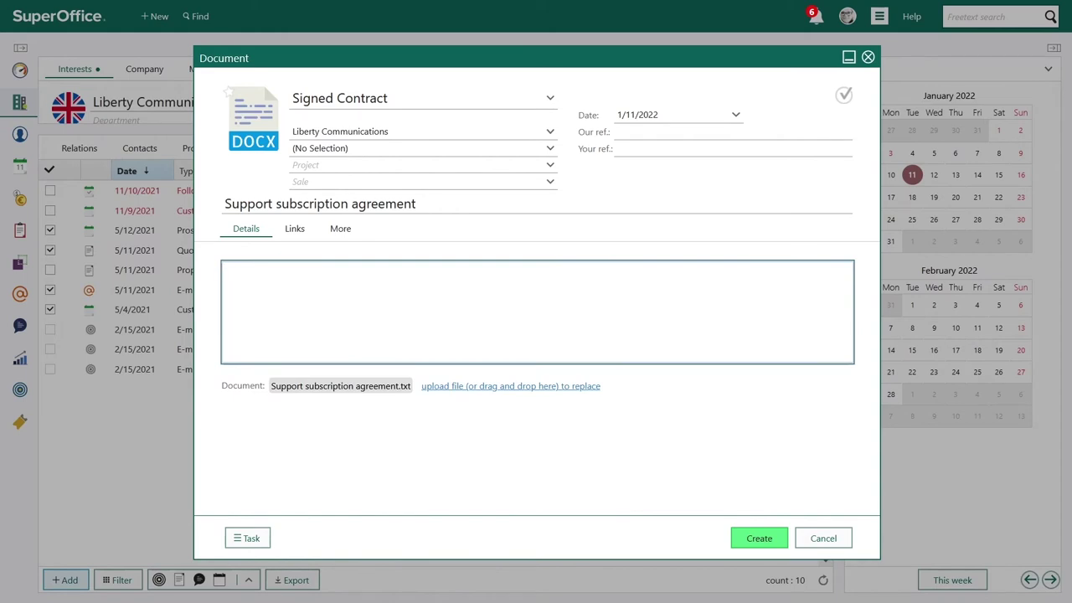
{"action": "left_click", "coordinate": [771, 538]}
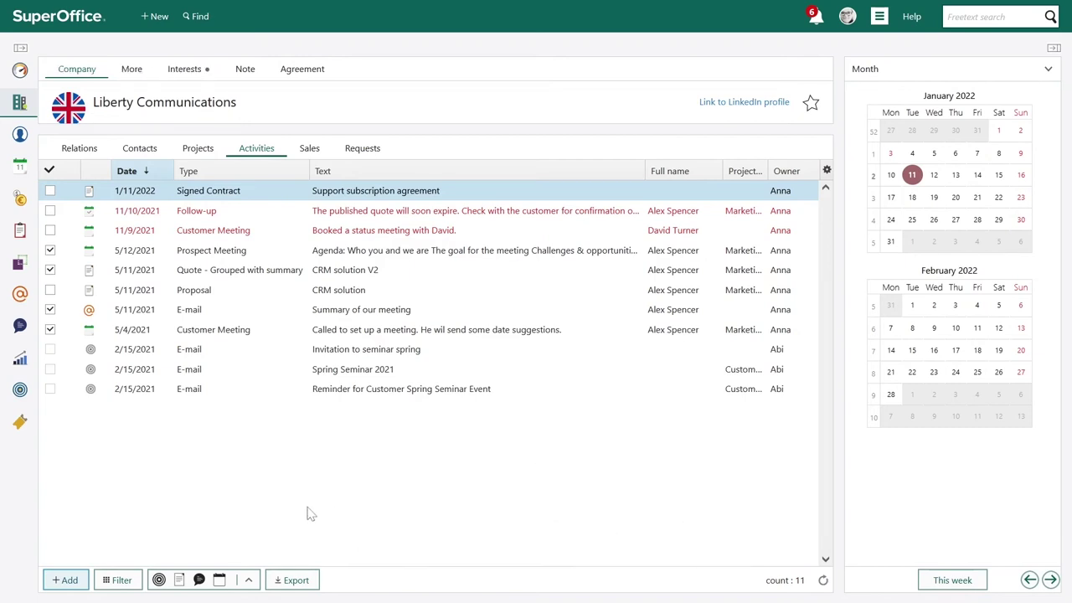
Step: Open Liberty Communications from the recent customers in the Service module and view its company details
{"action": "left_click", "coordinate": [25, 432]}
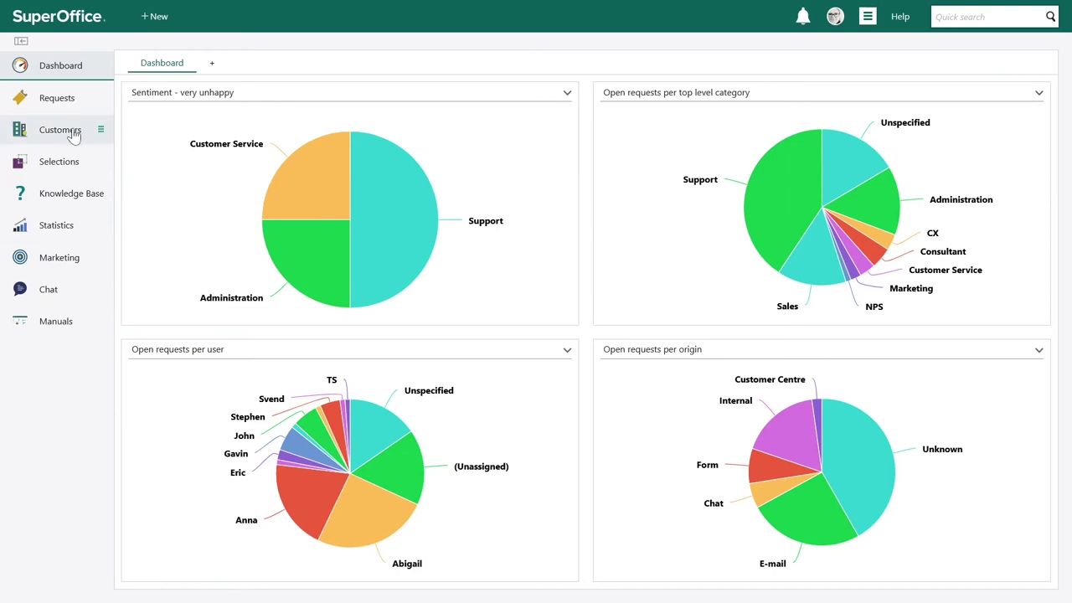
{"action": "mouse_move", "coordinate": [76, 136]}
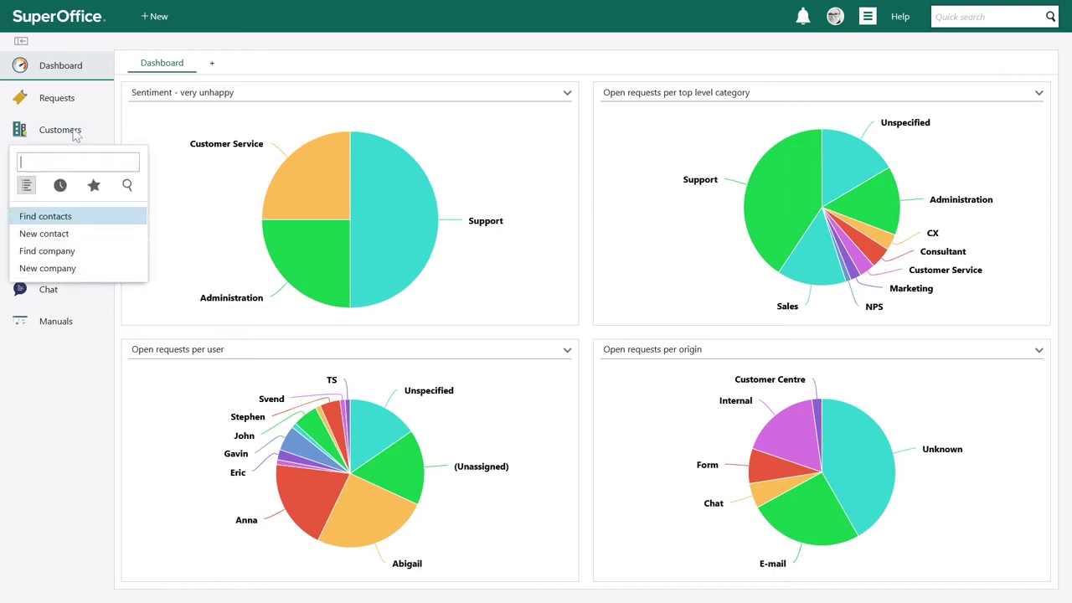
{"action": "left_click", "coordinate": [59, 185]}
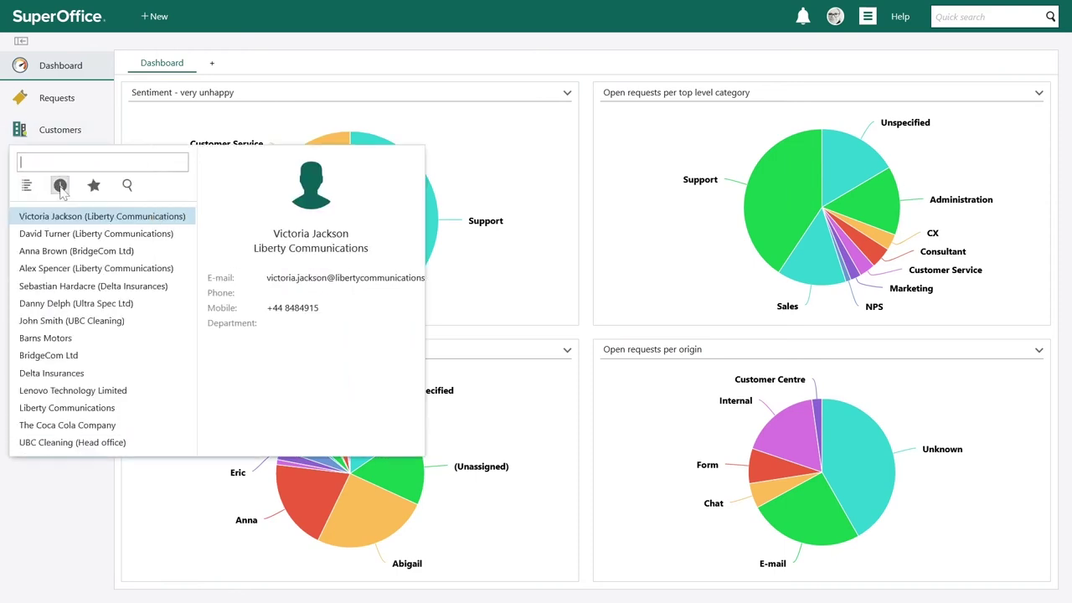
{"action": "left_click", "coordinate": [107, 409]}
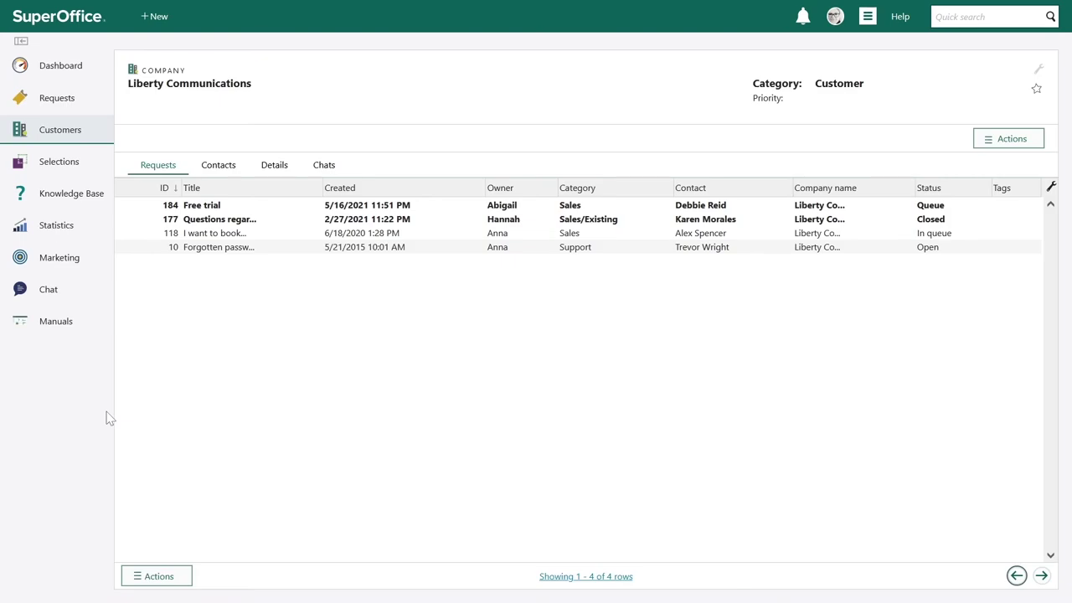
{"action": "left_click", "coordinate": [274, 166]}
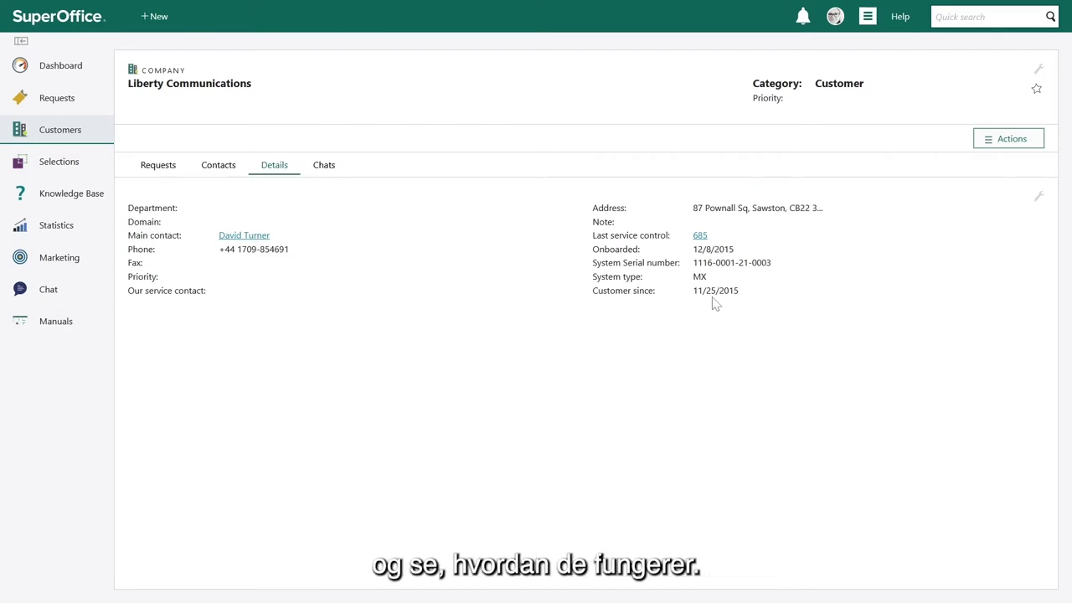
Step: Return to SuperOffice CRM and open the company field setup in Settings and maintenance
{"action": "mouse_move", "coordinate": [220, 15]}
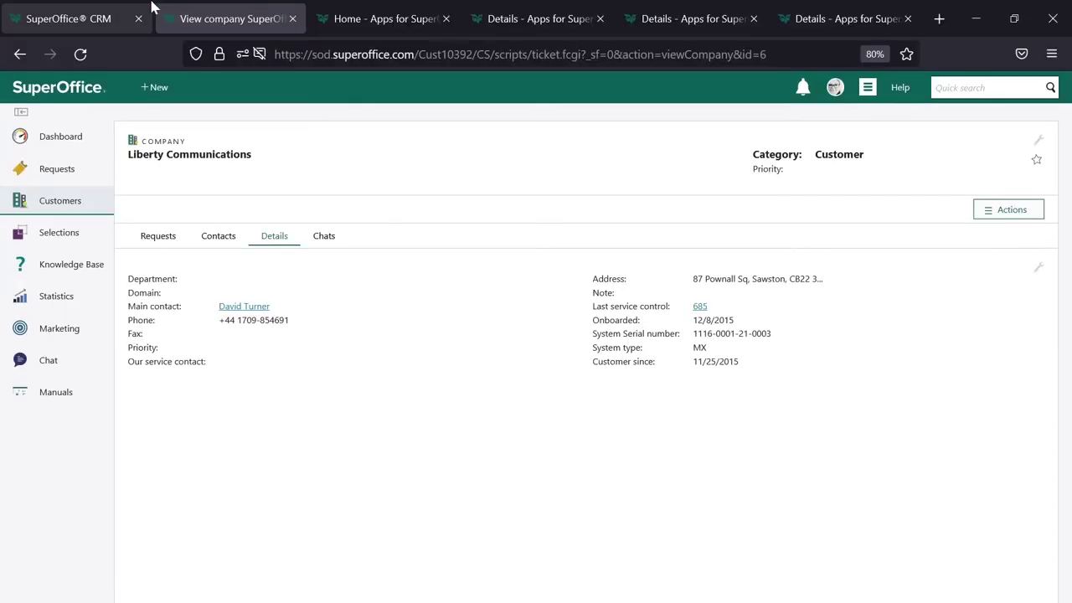
{"action": "left_click", "coordinate": [109, 15]}
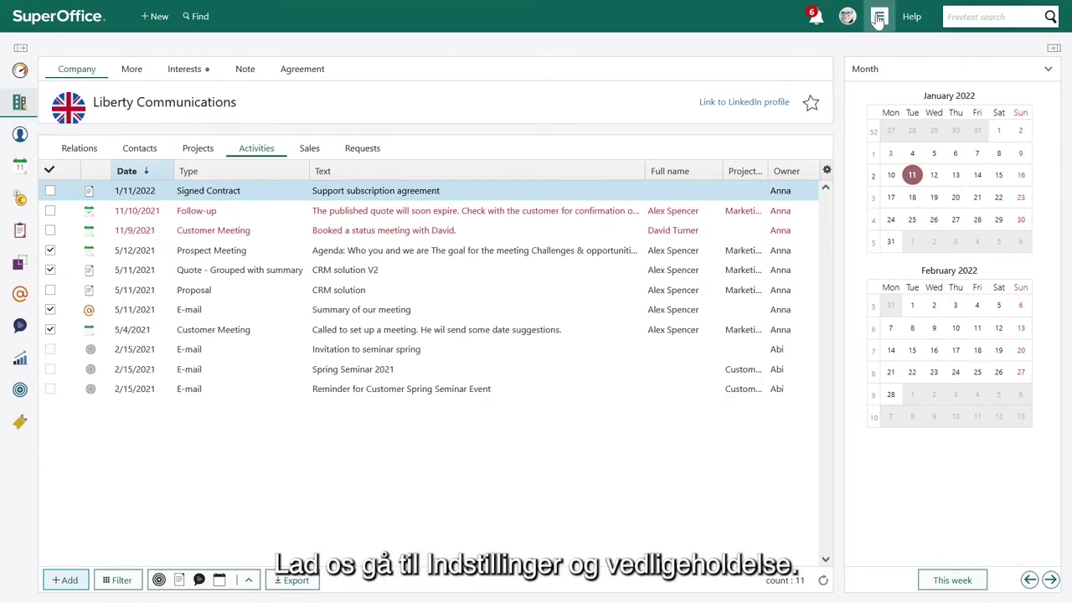
{"action": "left_click", "coordinate": [878, 16]}
{"action": "left_click", "coordinate": [888, 233]}
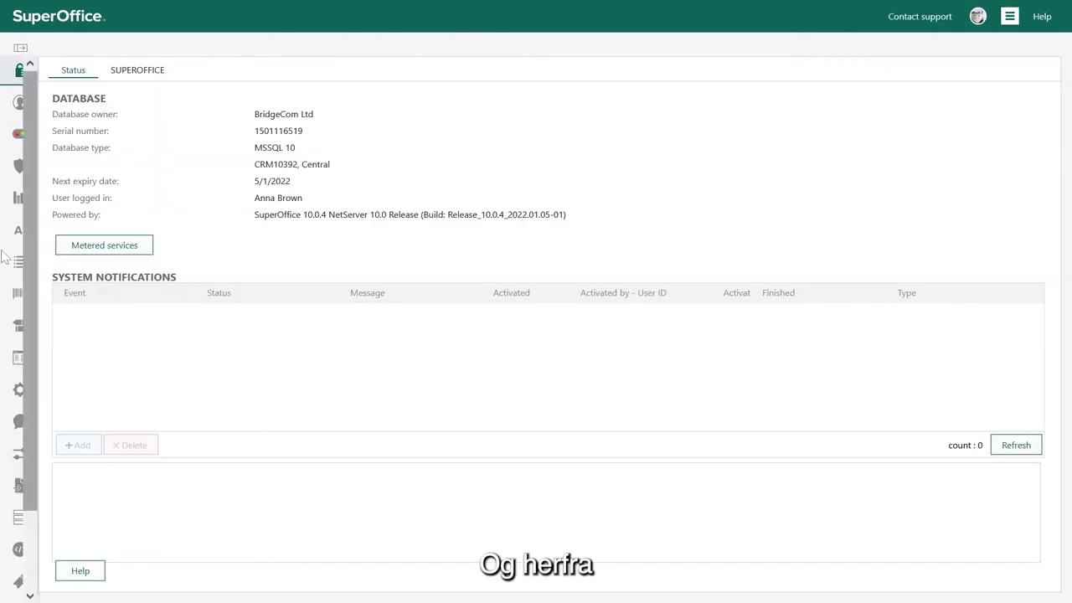
{"action": "mouse_move", "coordinate": [17, 238]}
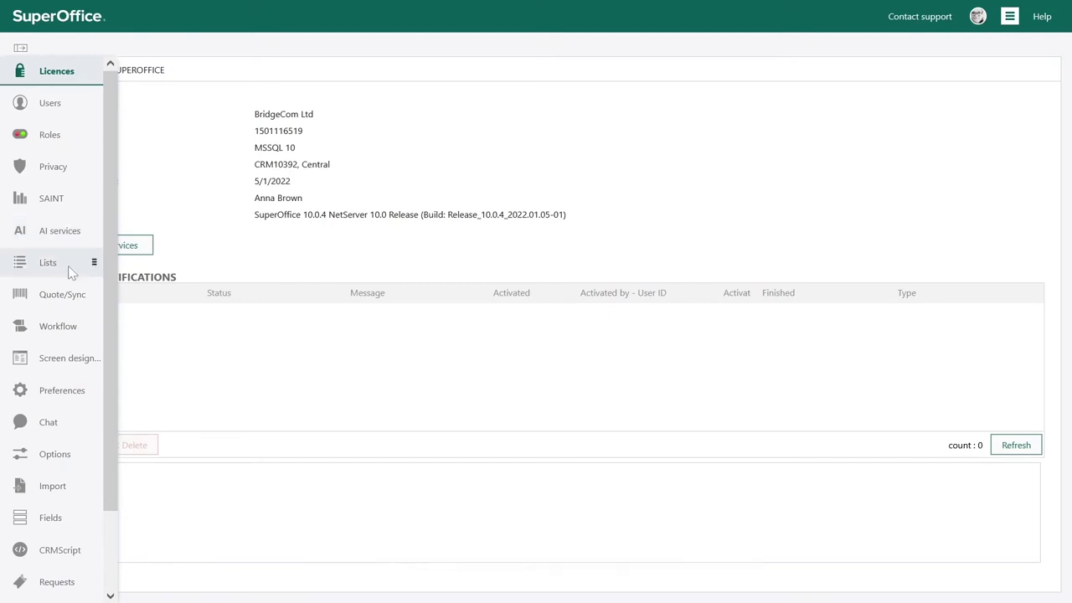
{"action": "left_click", "coordinate": [71, 524]}
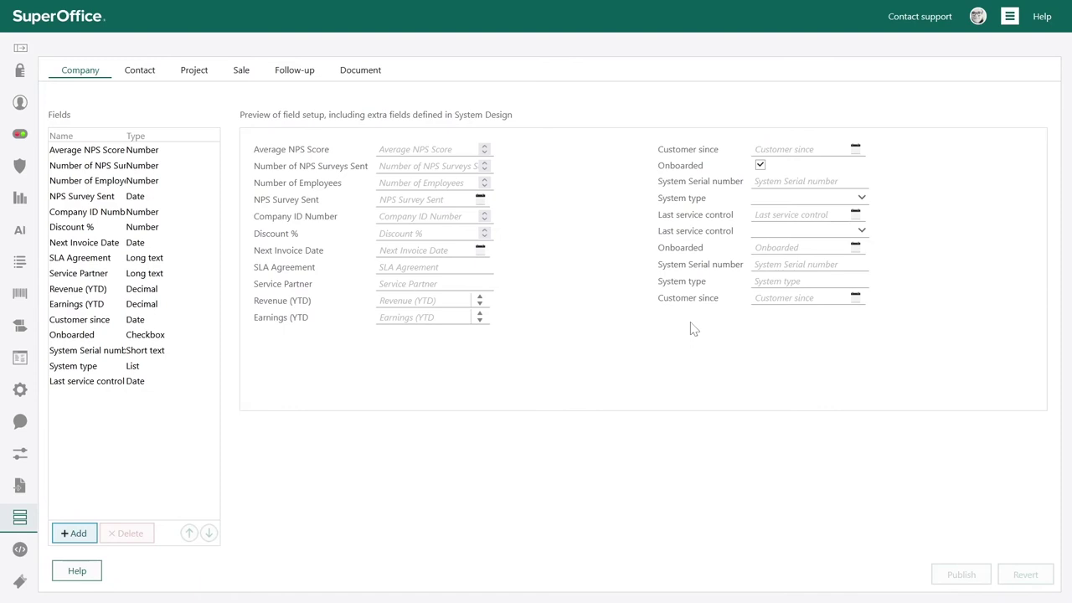
Step: Add a new company field and name it "Subscription exipire"
{"action": "left_click", "coordinate": [66, 534]}
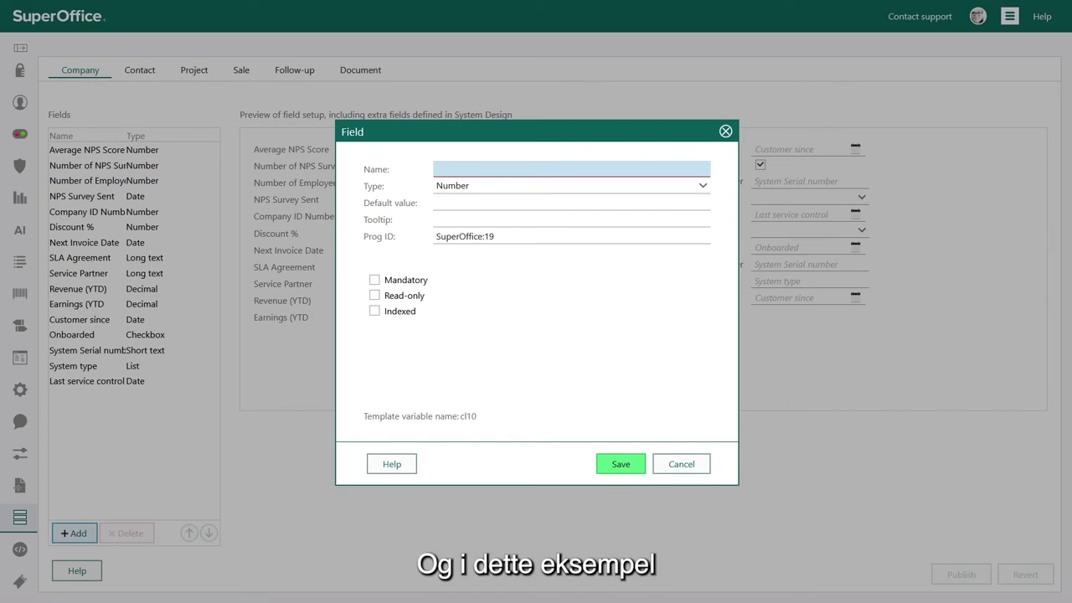
{"action": "left_click", "coordinate": [438, 169]}
{"action": "type", "text": "Sub"}
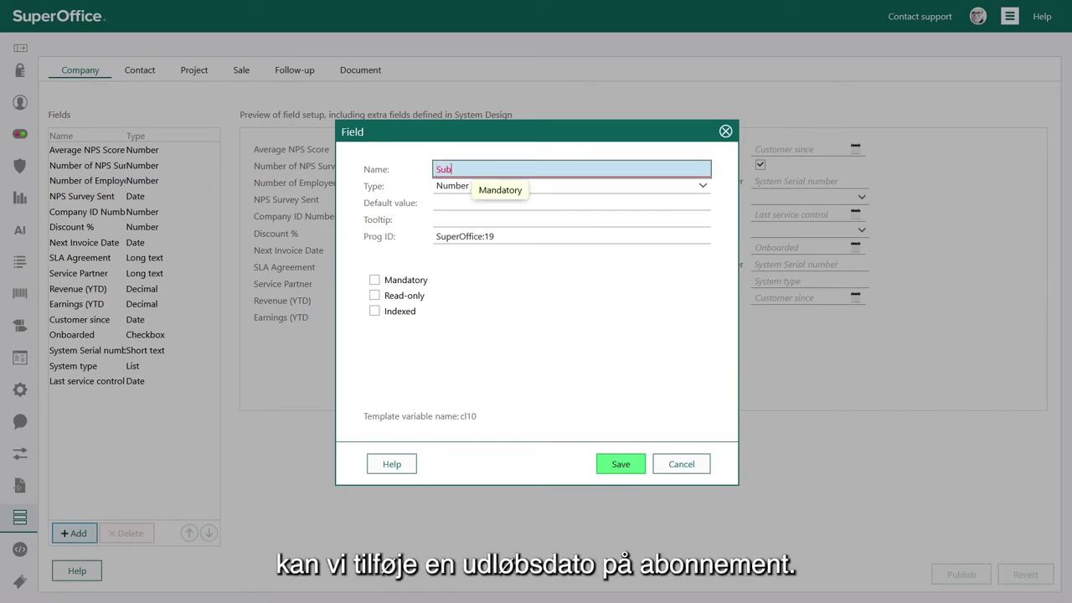
{"action": "type", "text": "scription "}
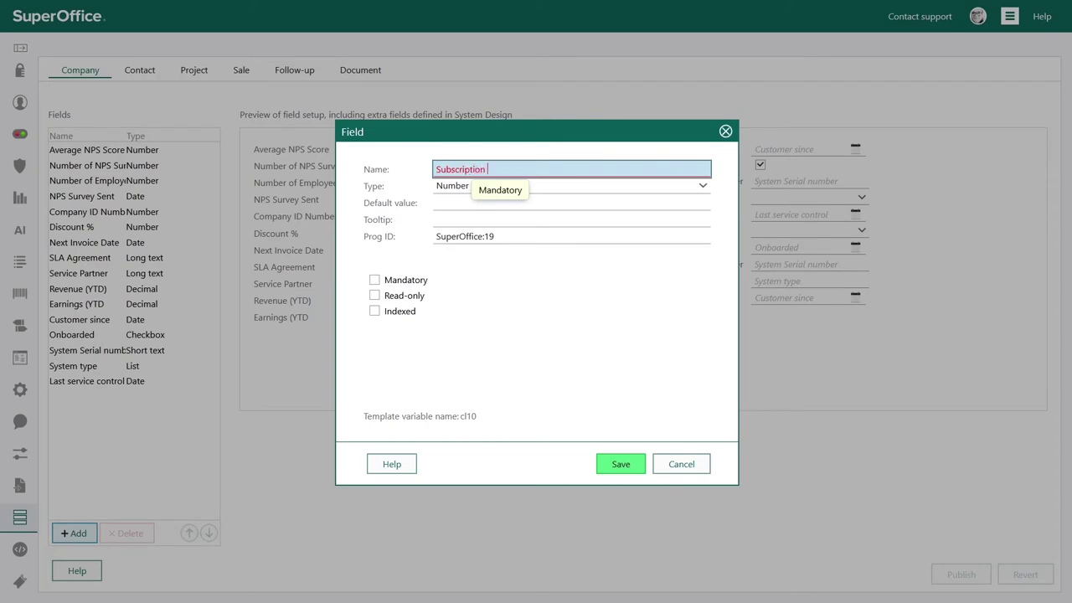
{"action": "type", "text": "exipire d"}
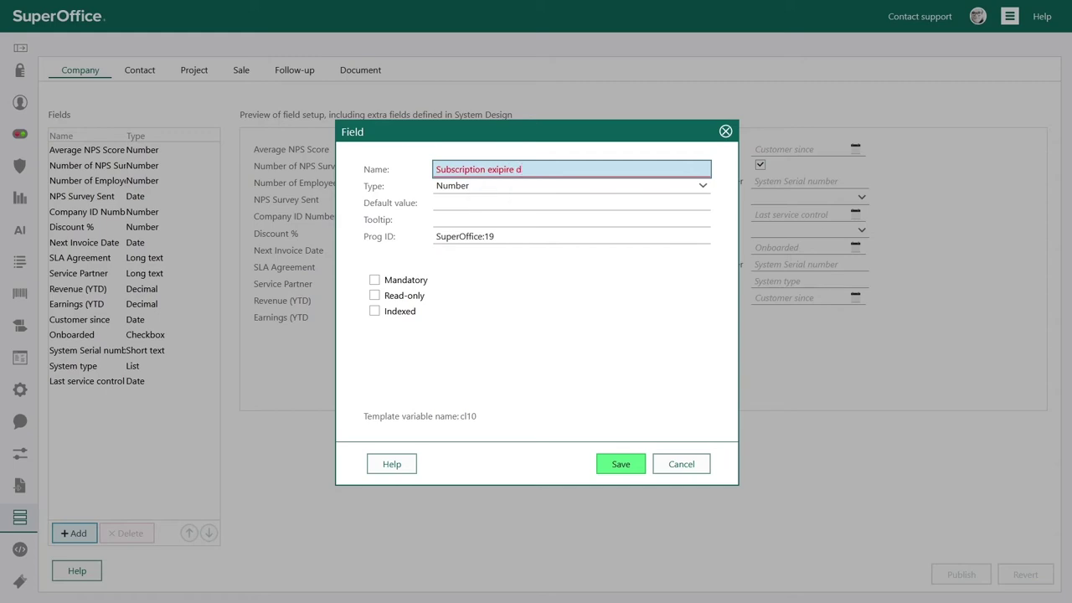
{"action": "key", "text": "Tab"}
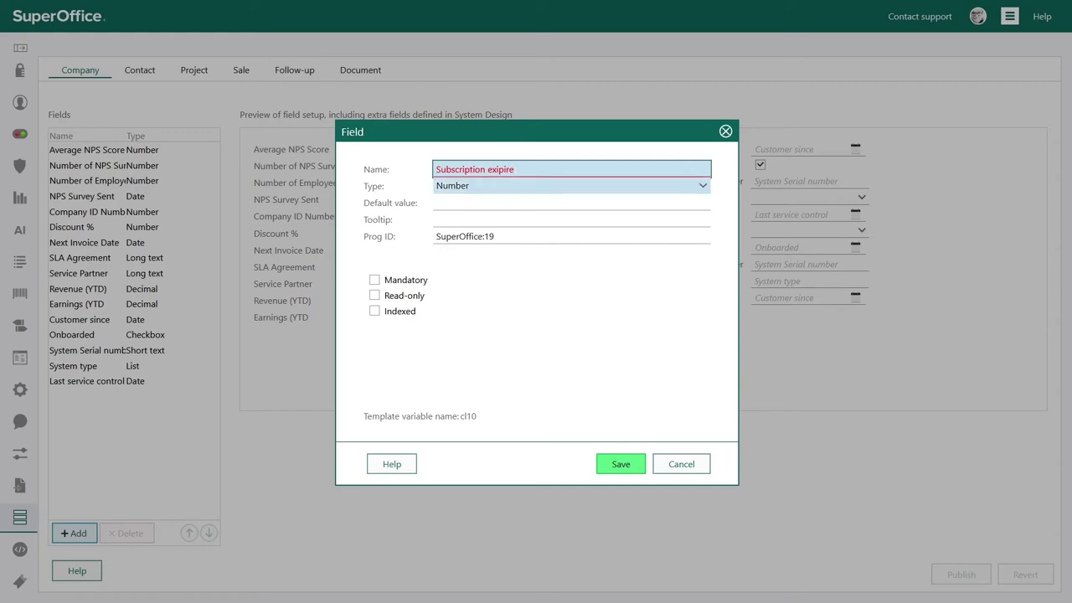
Step: Set the new field's type to Date, then save and publish it
{"action": "key", "text": "alt+Down"}
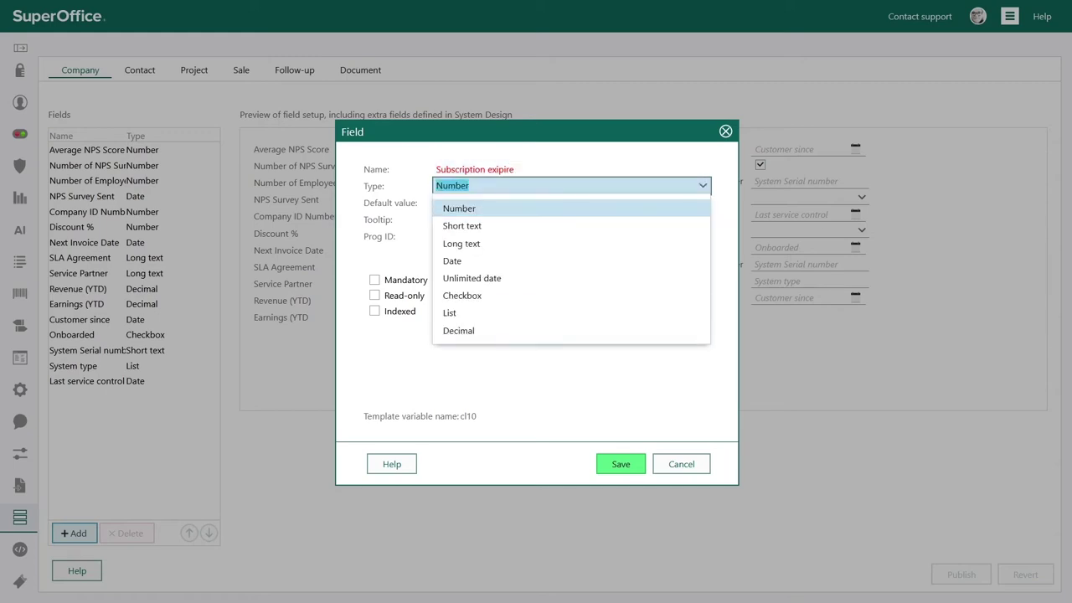
{"action": "left_click", "coordinate": [489, 267]}
{"action": "key", "text": "shift+Tab"}
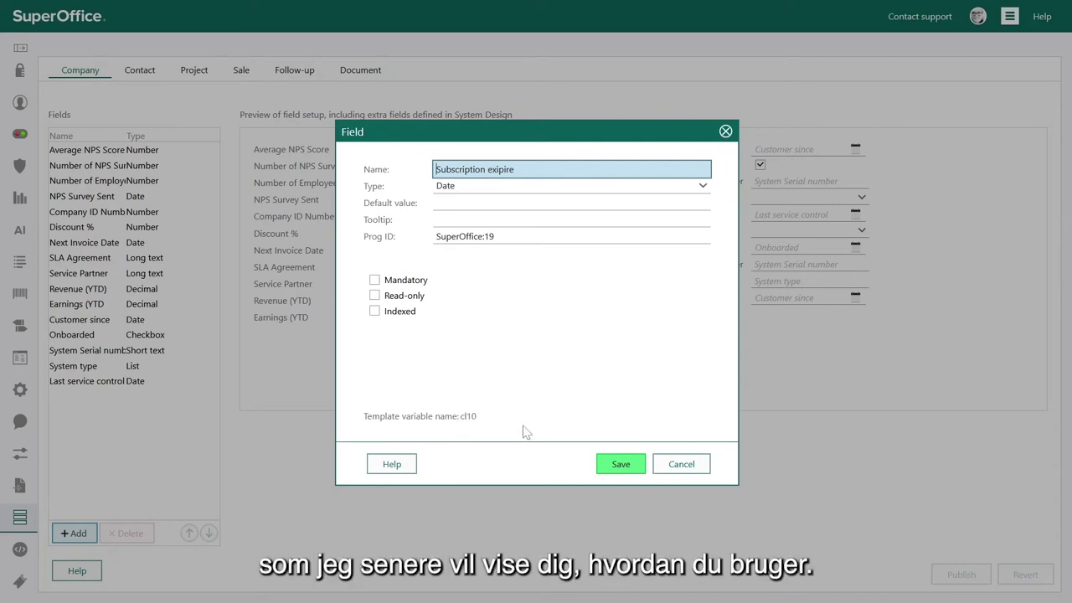
{"action": "left_click", "coordinate": [612, 466]}
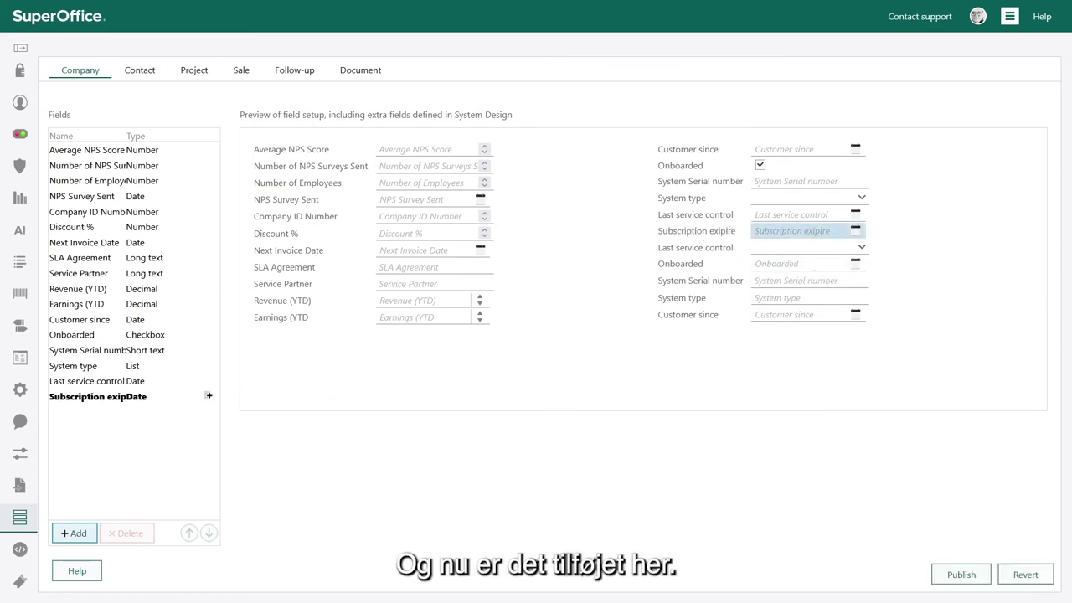
{"action": "left_click", "coordinate": [961, 574]}
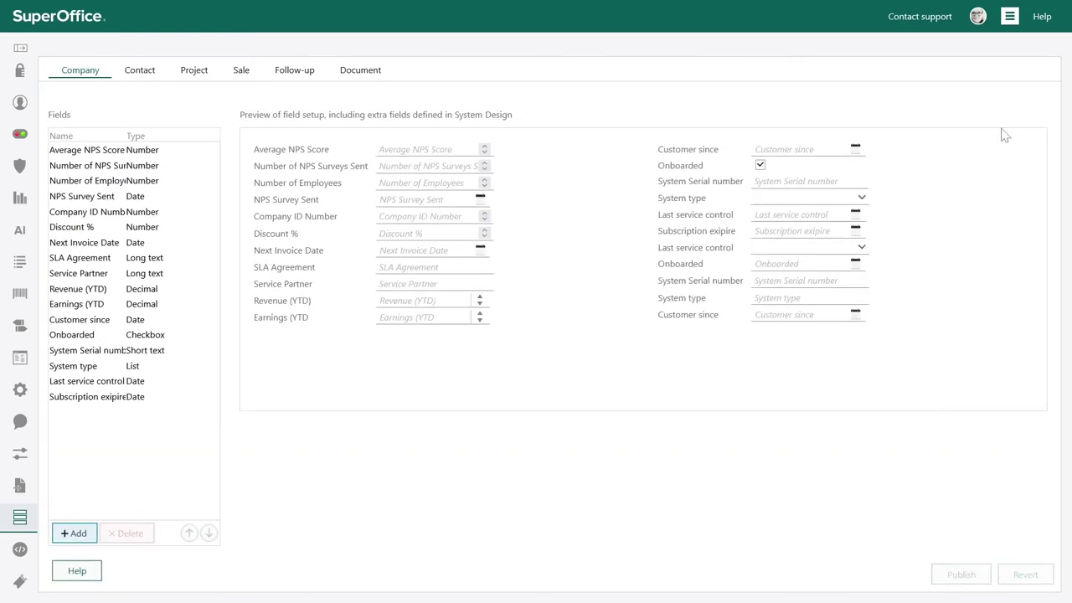
Step: Return to SuperOffice CRM and show the additional company fields for Liberty Communications
{"action": "left_click", "coordinate": [1013, 16]}
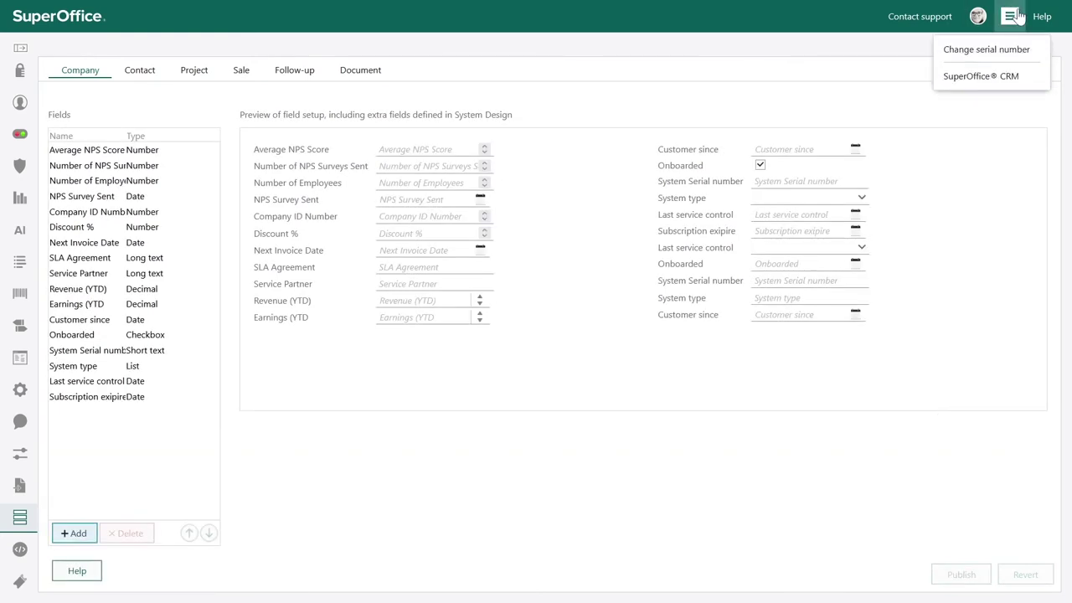
{"action": "left_click", "coordinate": [995, 88]}
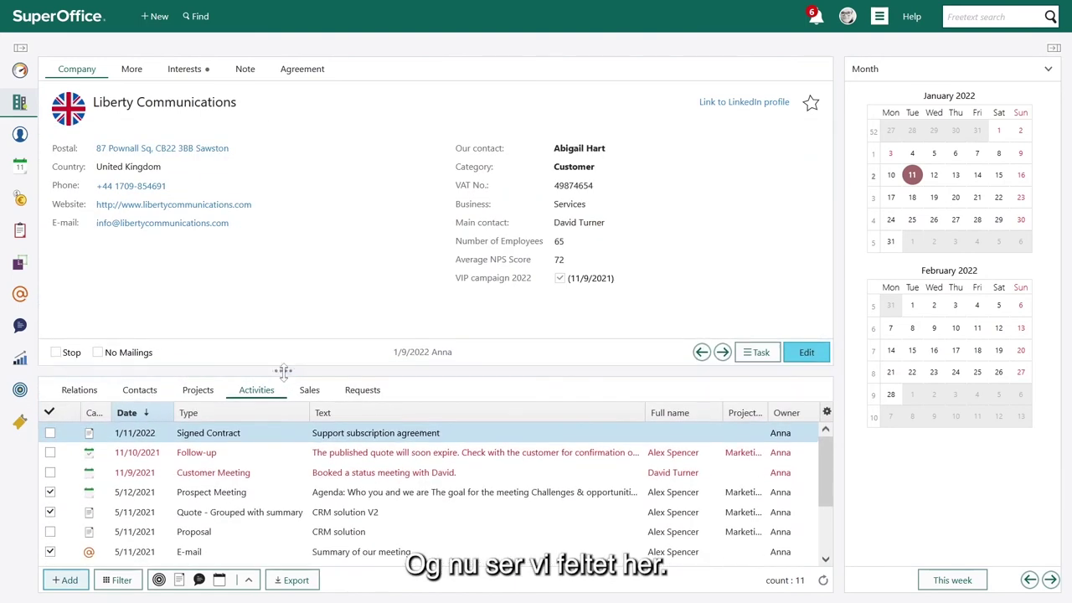
{"action": "left_click", "coordinate": [134, 72]}
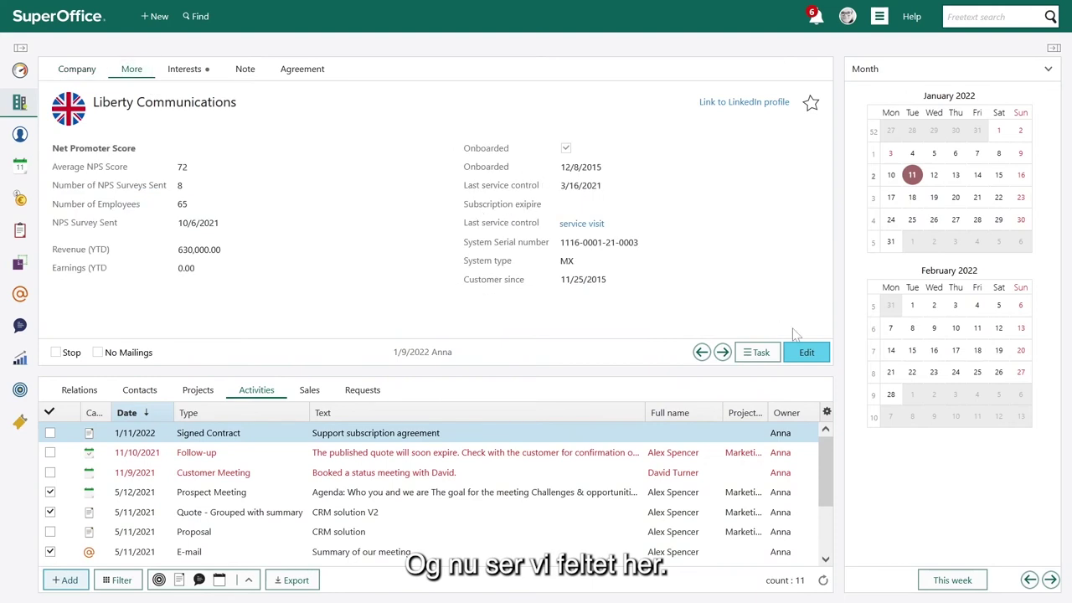
Step: Edit Liberty Communications, set its "Subscription exipire" date to 2/11/2022 and save the company
{"action": "left_click", "coordinate": [806, 352]}
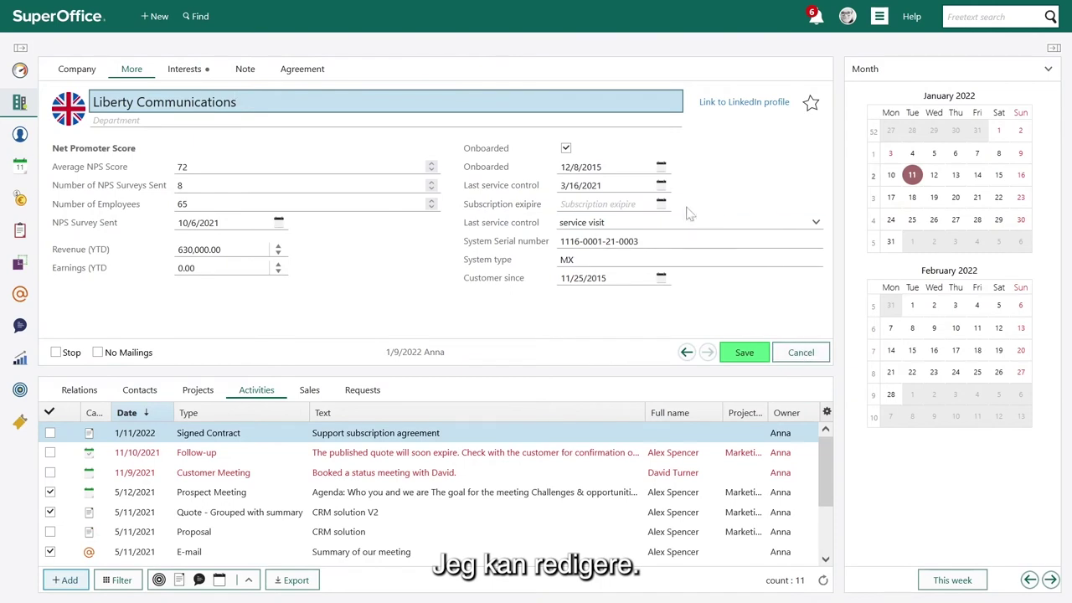
{"action": "left_click", "coordinate": [661, 203]}
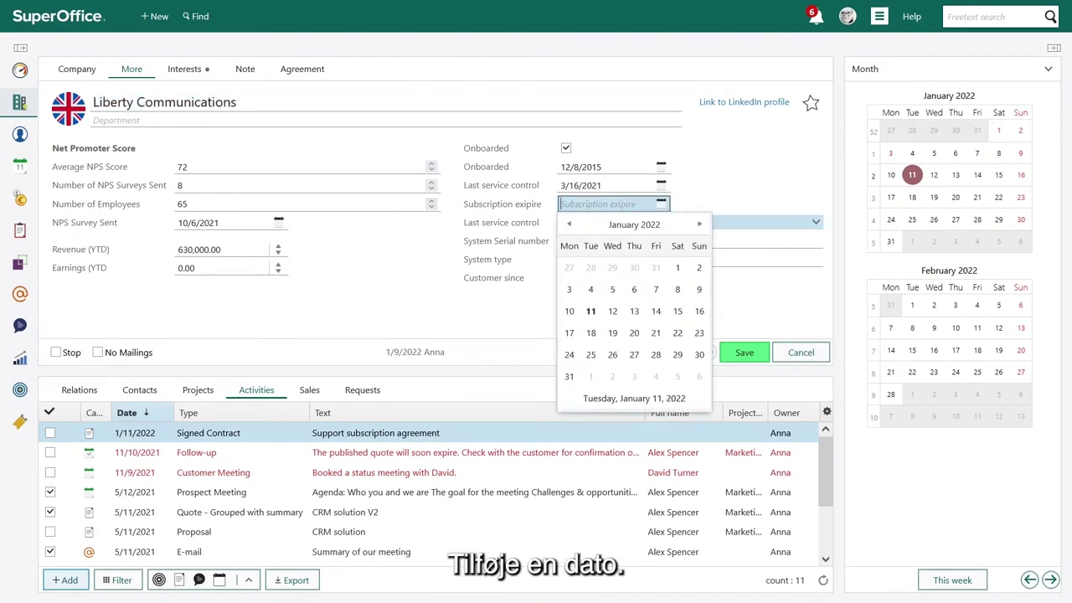
{"action": "left_click", "coordinate": [699, 224]}
{"action": "left_click", "coordinate": [656, 289]}
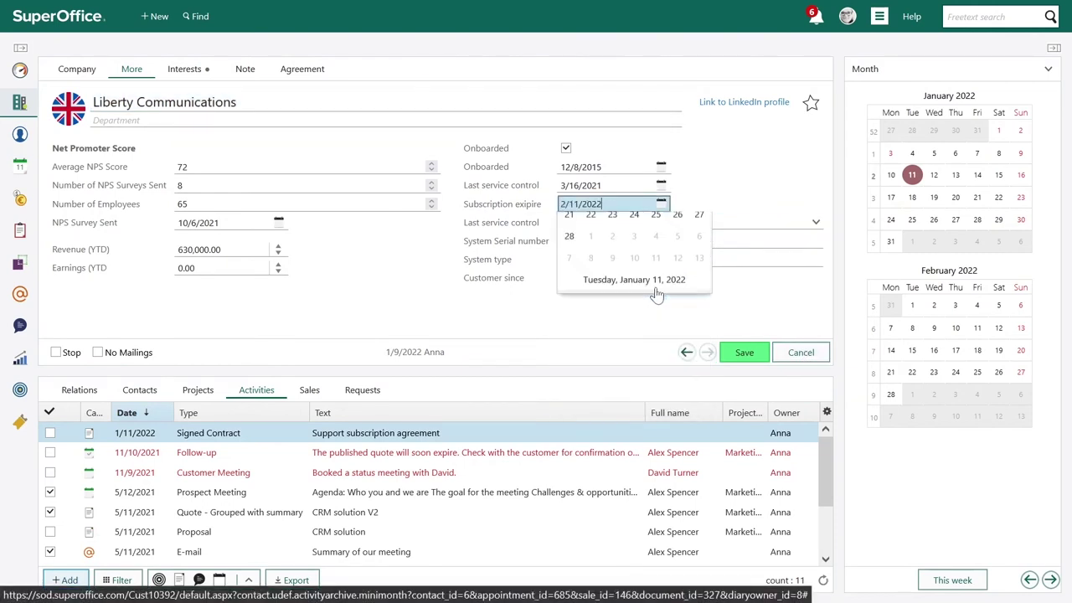
{"action": "left_click", "coordinate": [750, 355]}
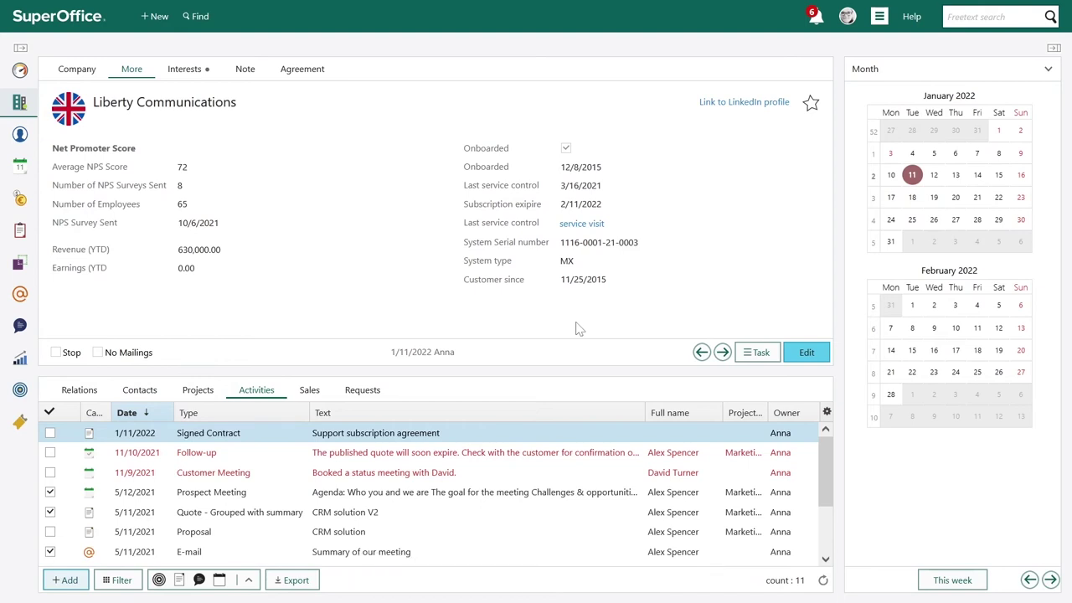
Step: Start a contact search and replace the Category criterion with the company field "Subscription exipire"
{"action": "left_click", "coordinate": [193, 16]}
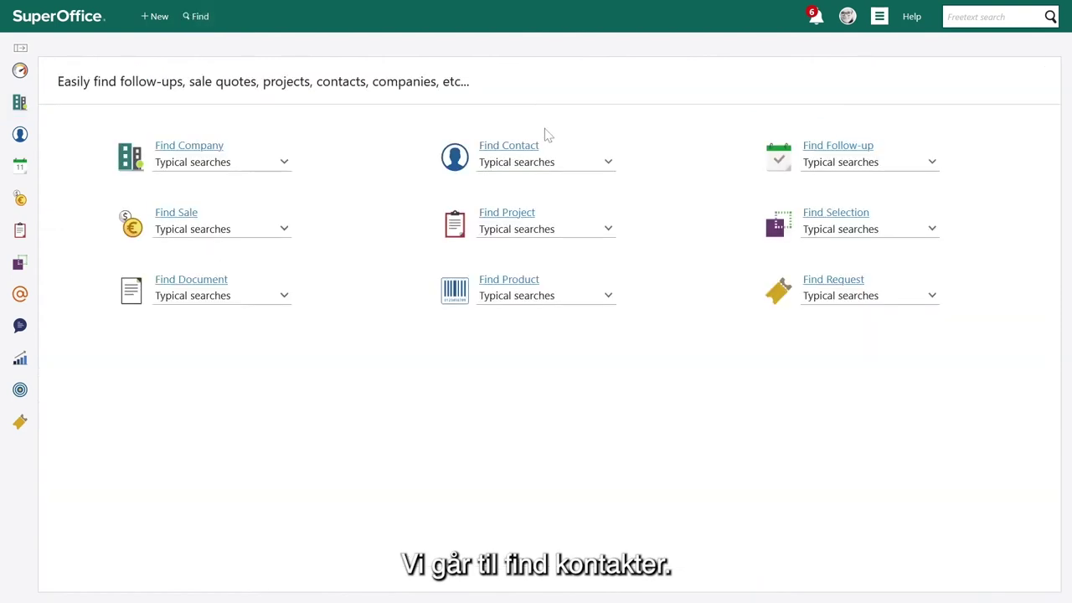
{"action": "left_click", "coordinate": [523, 147]}
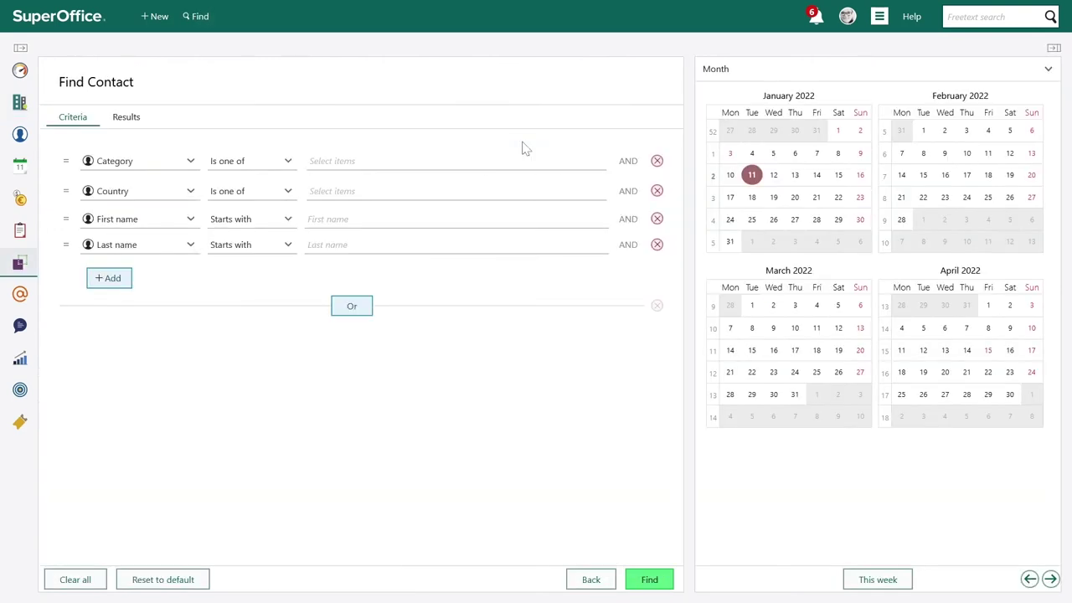
{"action": "left_click", "coordinate": [191, 163]}
{"action": "type", "text": "sub"}
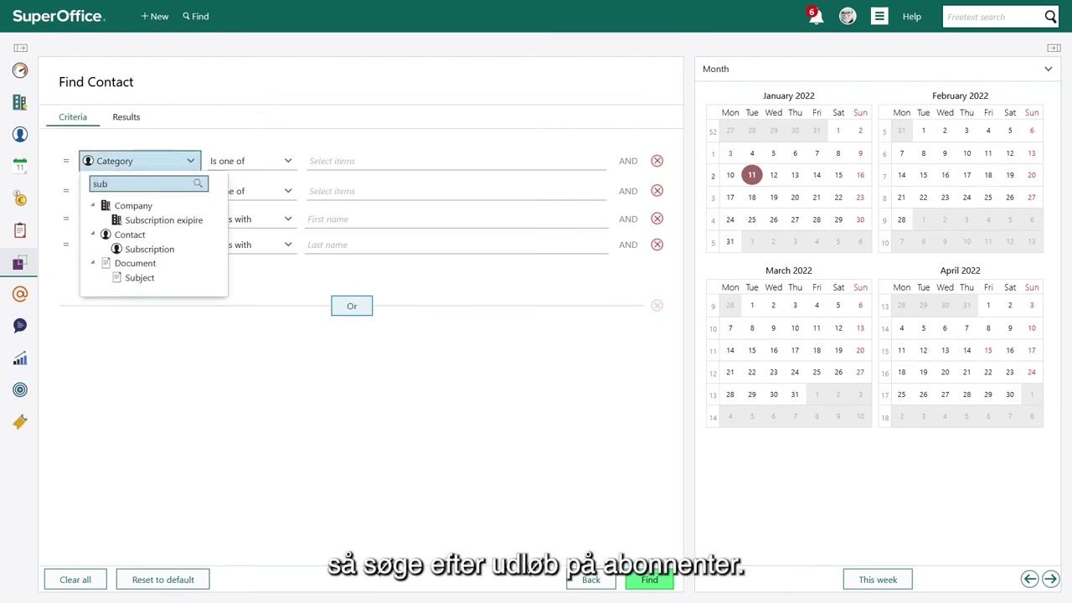
{"action": "left_click", "coordinate": [177, 225]}
{"action": "left_click", "coordinate": [178, 222]}
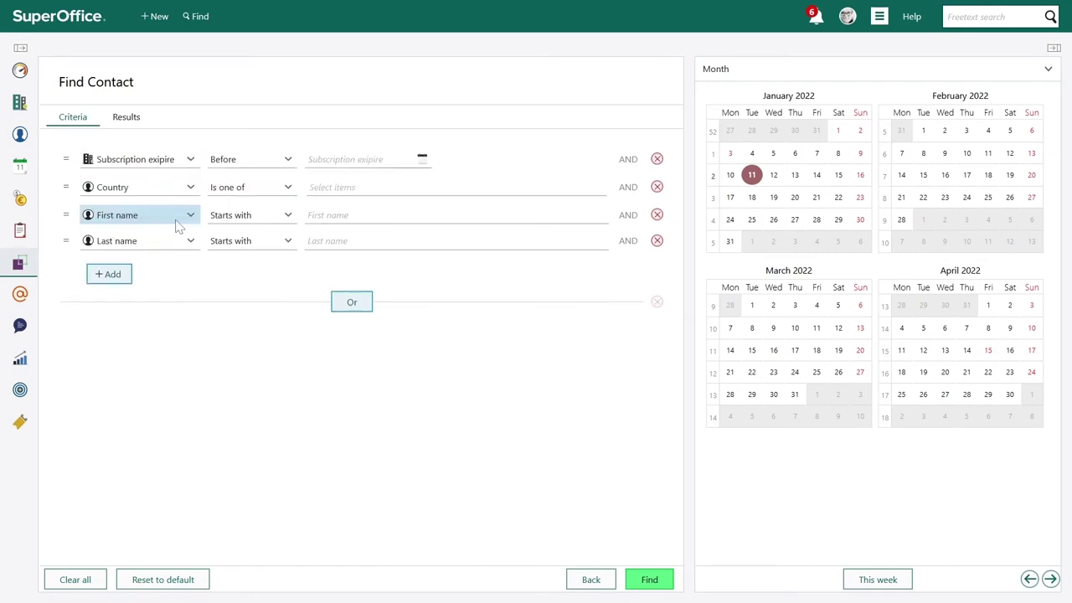
Step: Set the "Subscription exipire" criterion to Next 1 Month(s) and run the contact search
{"action": "left_click", "coordinate": [268, 165]}
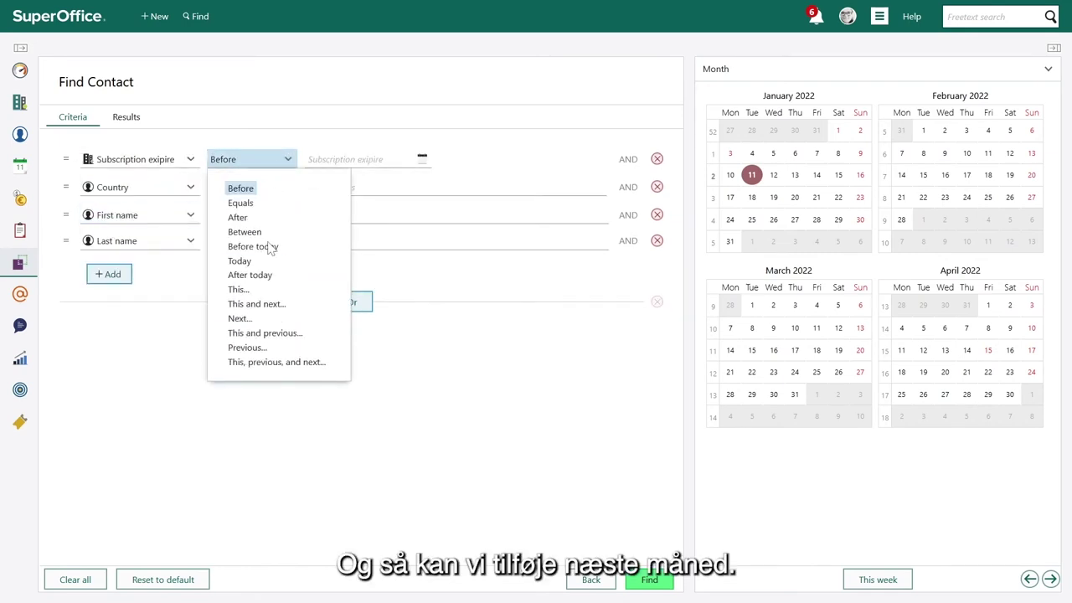
{"action": "left_click", "coordinate": [241, 319]}
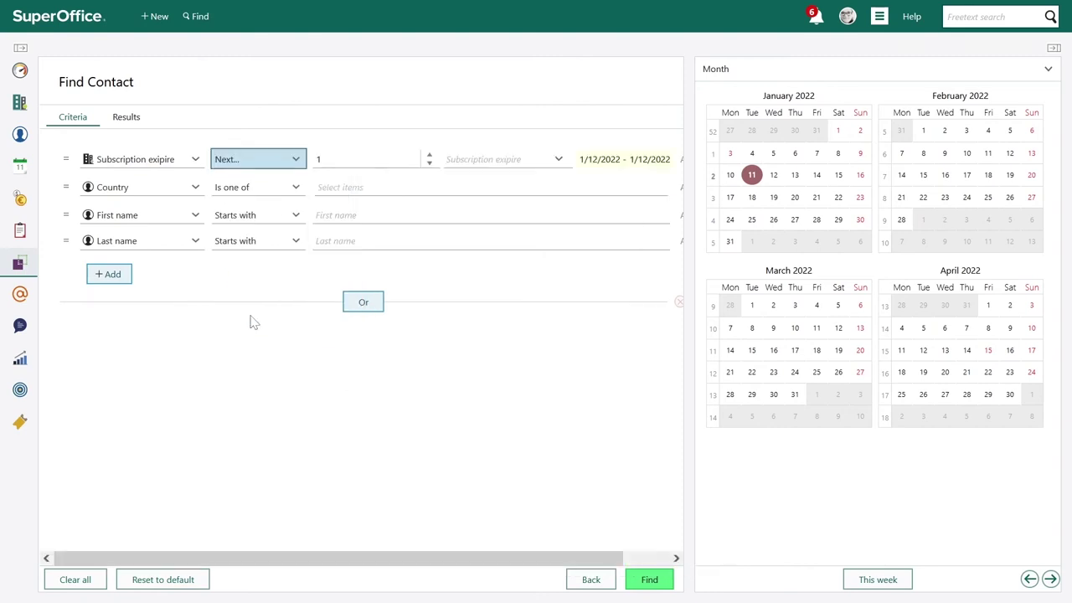
{"action": "left_click", "coordinate": [387, 156]}
{"action": "left_click", "coordinate": [474, 159]}
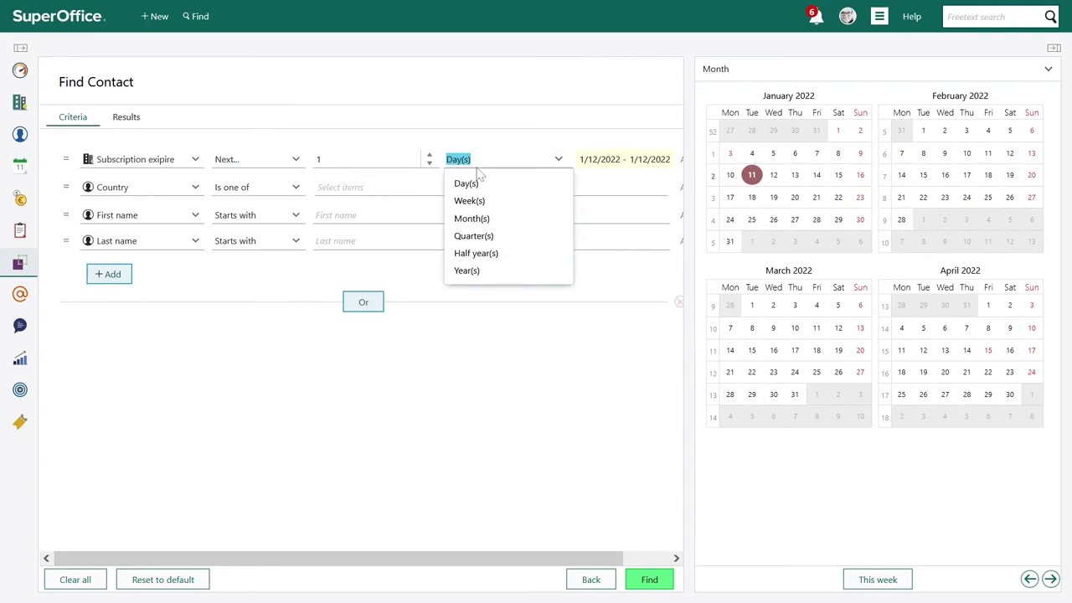
{"action": "left_click", "coordinate": [480, 217]}
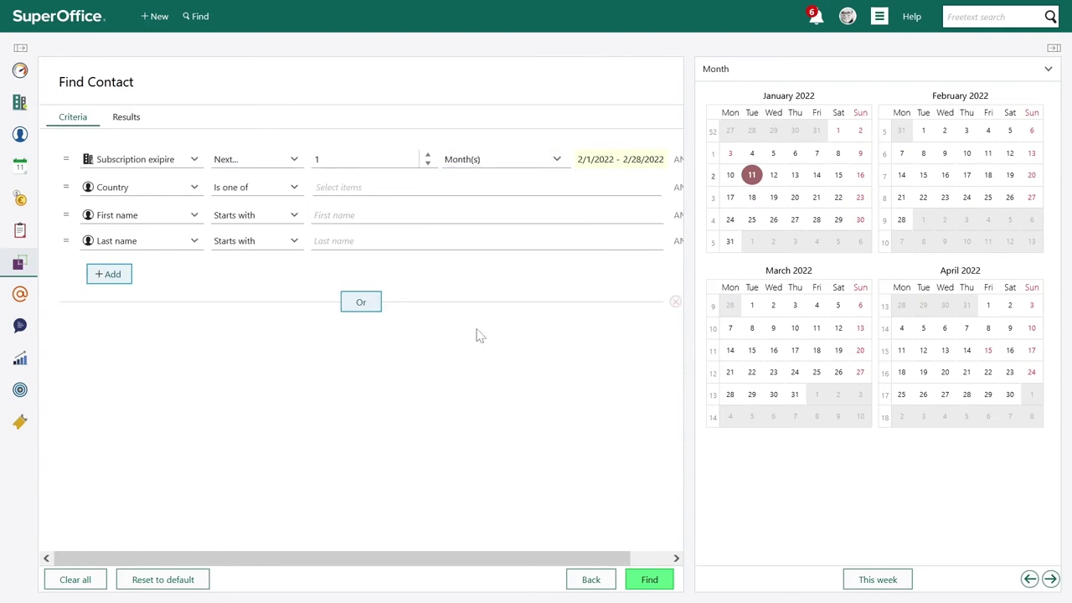
{"action": "left_click", "coordinate": [652, 585]}
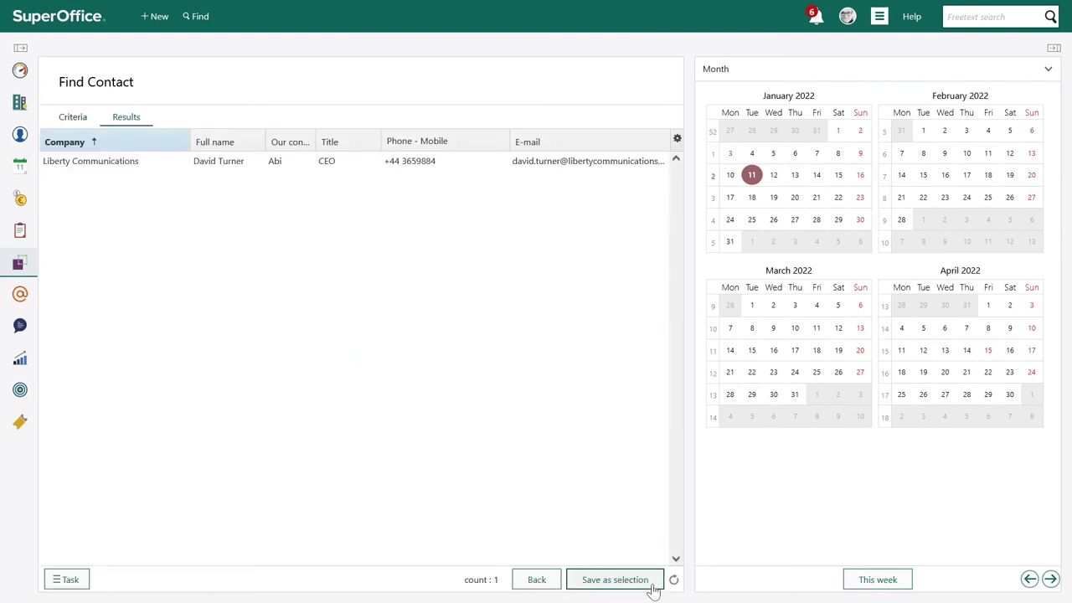
Step: Select the Liberty Communications contact and create a new document for it from the "Subscription expire" e-mail template
{"action": "left_click", "coordinate": [150, 164]}
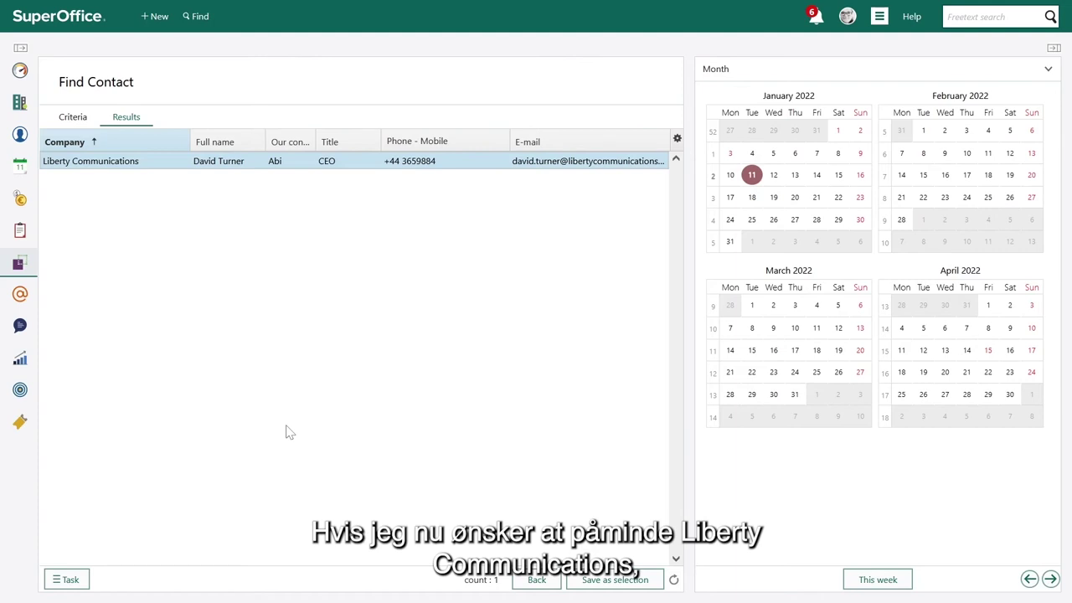
{"action": "left_click", "coordinate": [156, 16]}
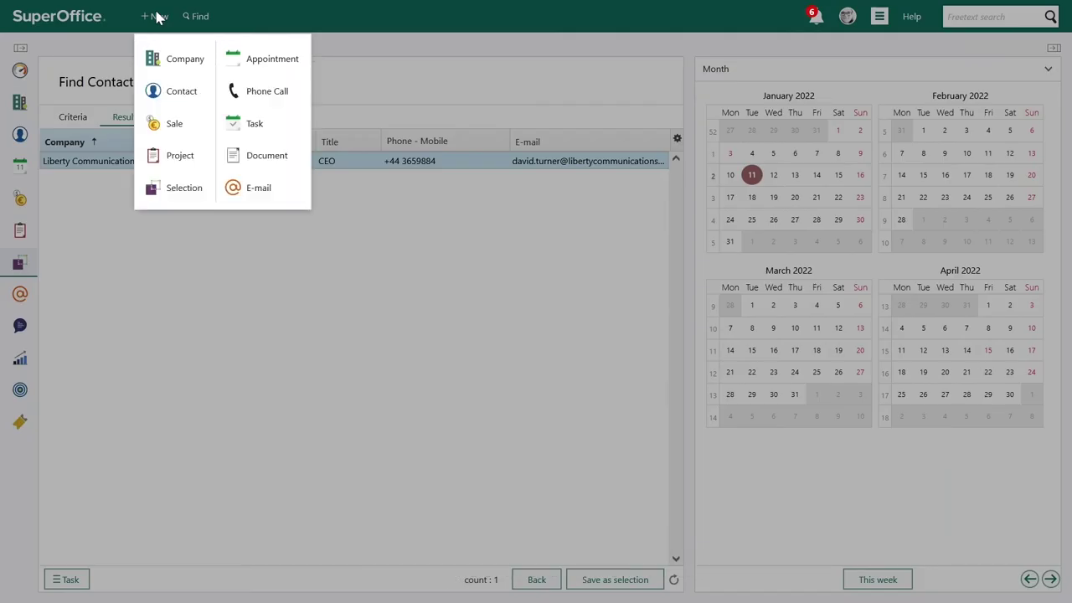
{"action": "left_click", "coordinate": [267, 157]}
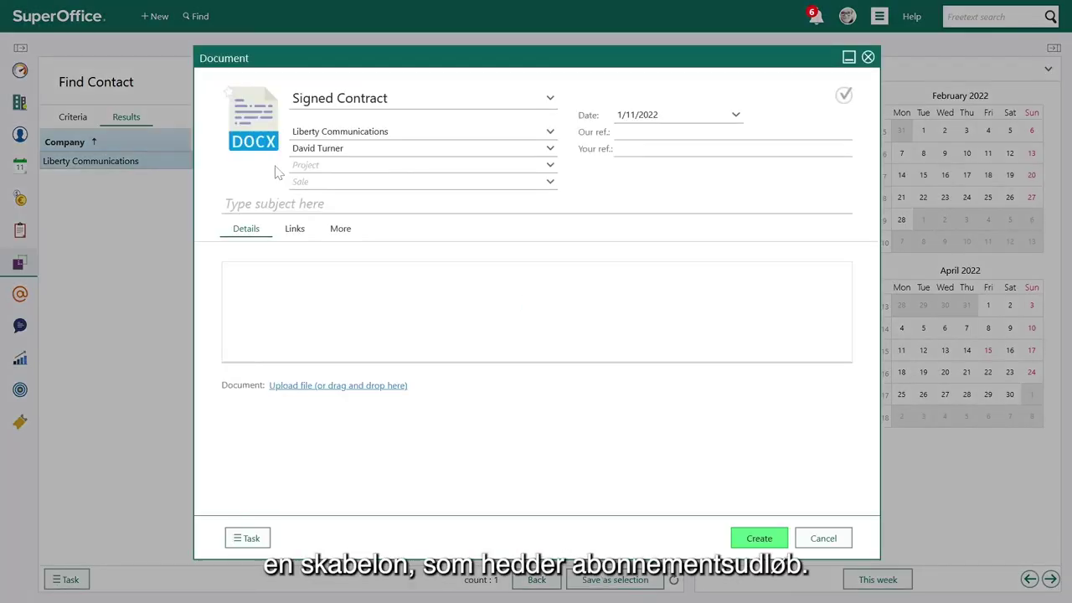
{"action": "key", "text": "alt+Down"}
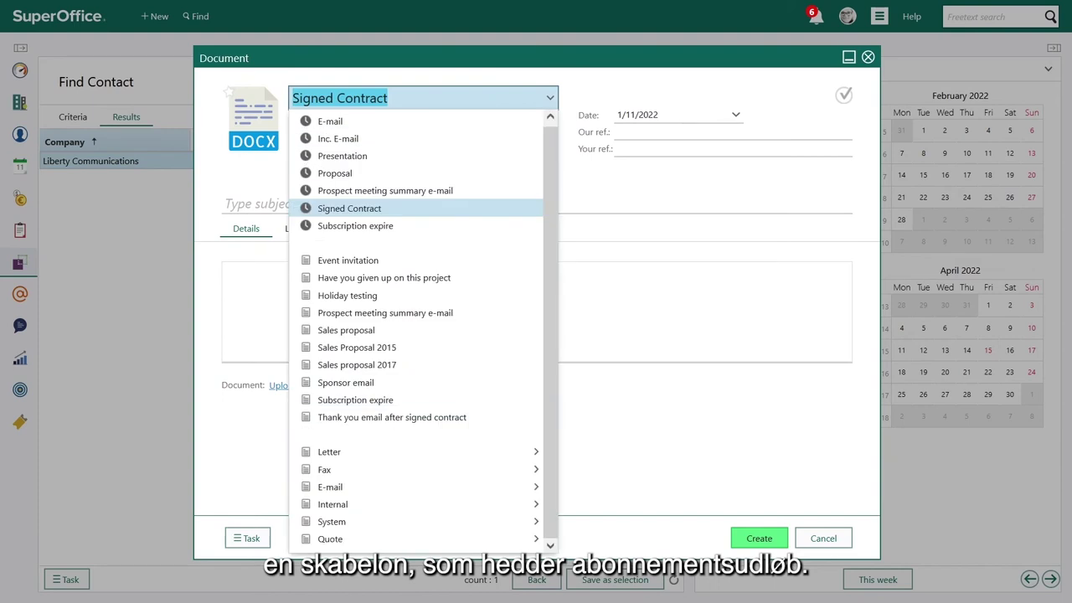
{"action": "left_click", "coordinate": [374, 227]}
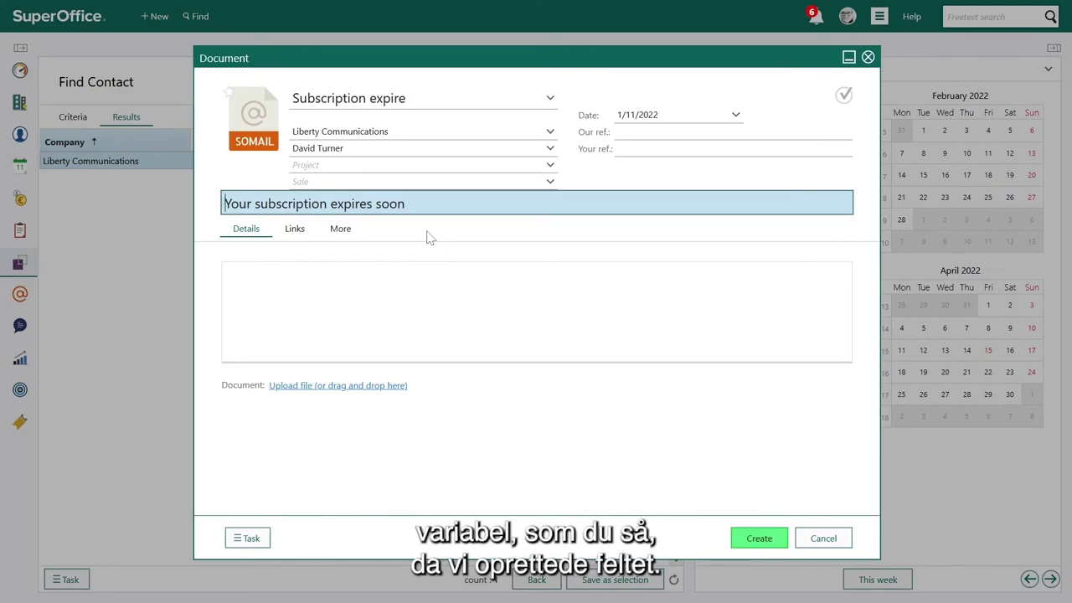
{"action": "left_click", "coordinate": [757, 540]}
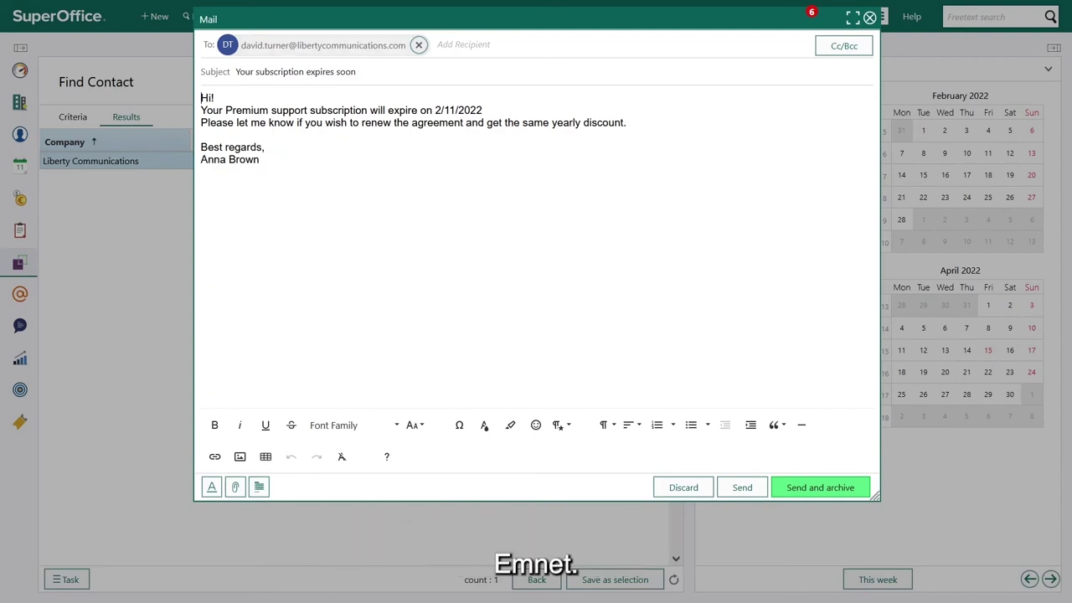
Step: Highlight the merged expiry date in the e-mail text, then send and archive the e-mail
{"action": "left_click", "coordinate": [482, 109]}
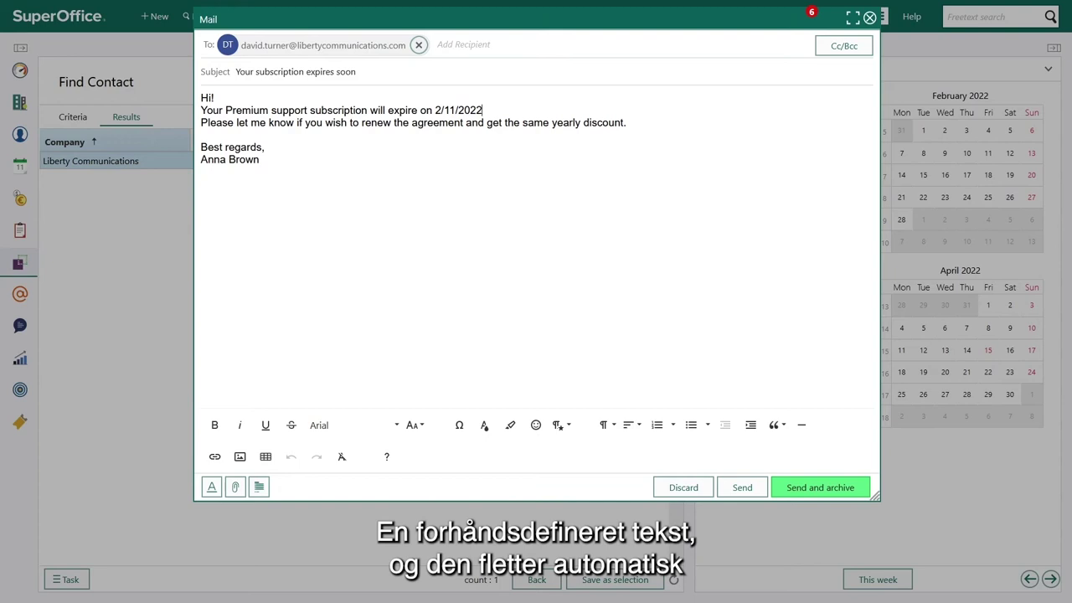
{"action": "key", "text": "shift+Left"}
{"action": "key", "text": "shift+Left"}
{"action": "key", "text": "shift+Left"}
{"action": "key", "text": "shift+Left"}
{"action": "key", "text": "shift+Left"}
{"action": "key", "text": "shift+Left"}
{"action": "key", "text": "shift+Left"}
{"action": "key", "text": "shift+Left"}
{"action": "key", "text": "shift+Left"}
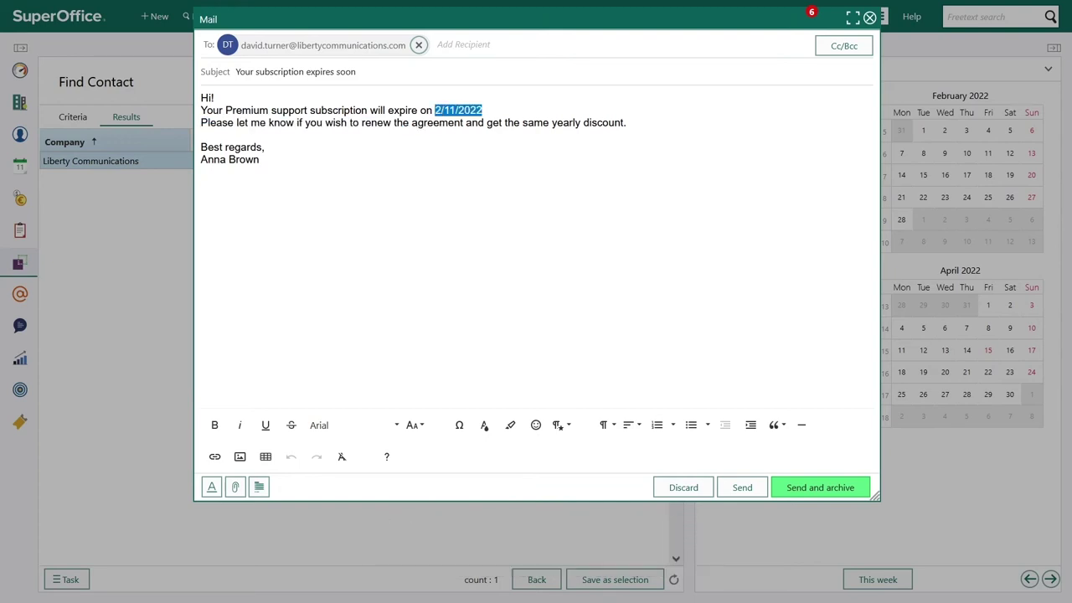
{"action": "left_click", "coordinate": [821, 499]}
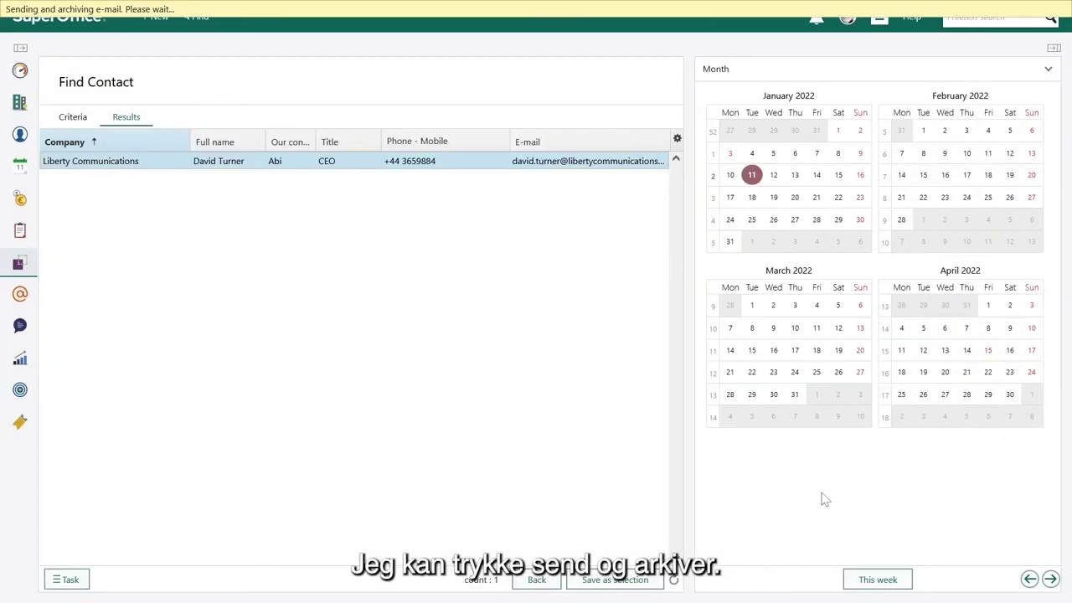